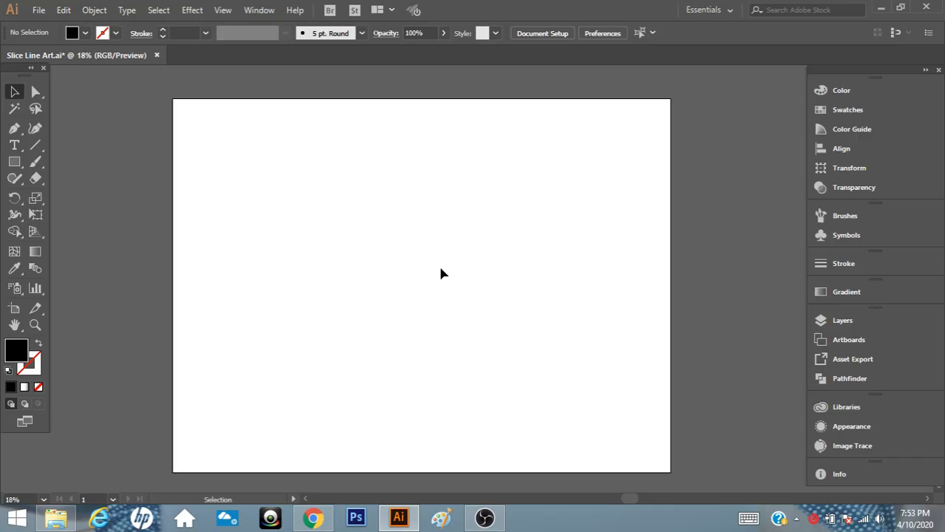
Add the text SLICE in Helvetica 96 Black Italic on the artboard and enlarge it to about 783 pt.
{"action": "left_click", "coordinate": [14, 145]}
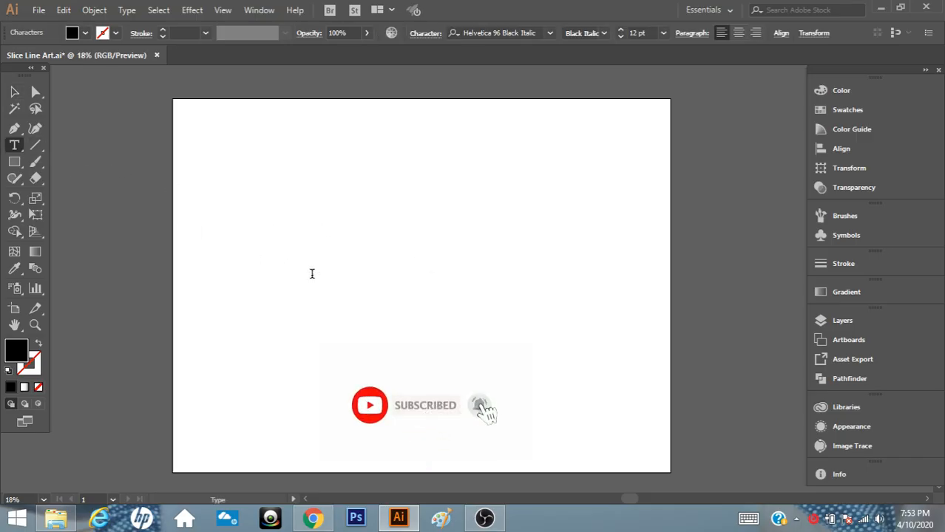
{"action": "left_click", "coordinate": [312, 274]}
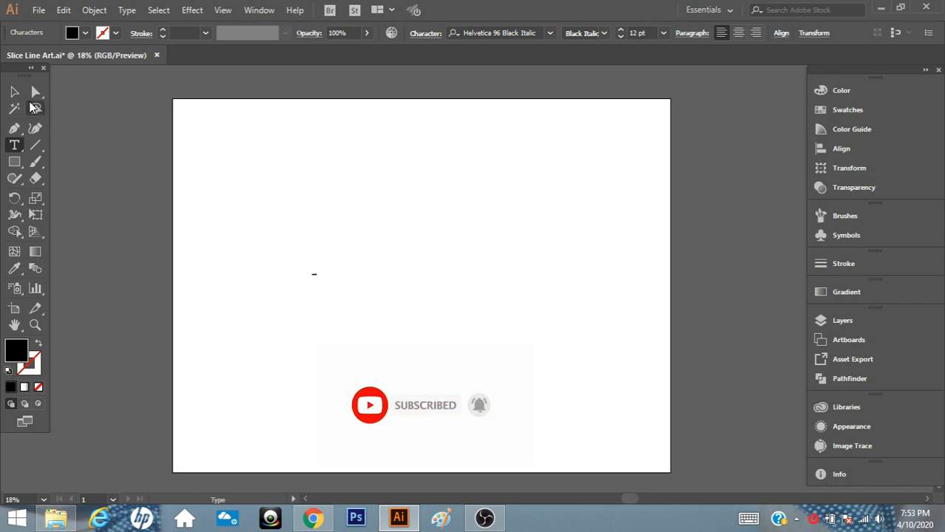
{"action": "key", "text": "Escape"}
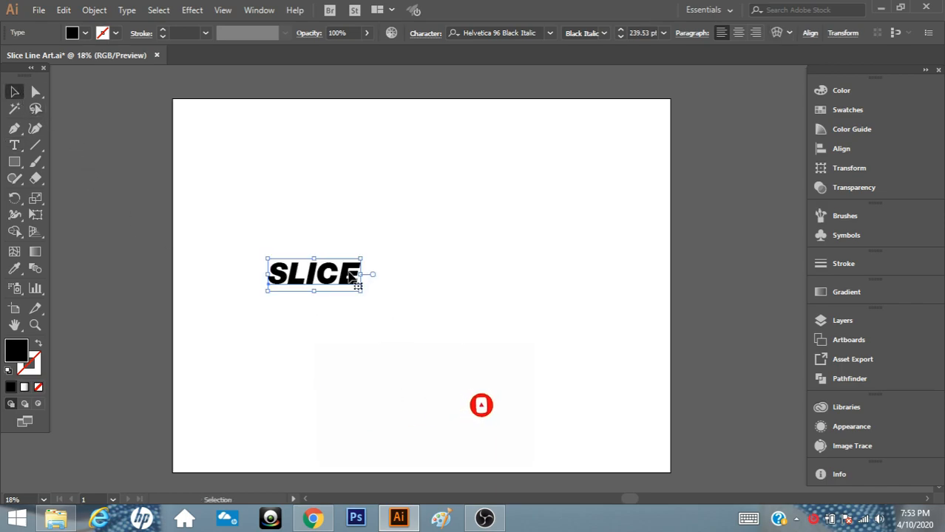
{"action": "left_click_drag", "start_coordinate": [484, 294], "coordinate": [572, 375]}
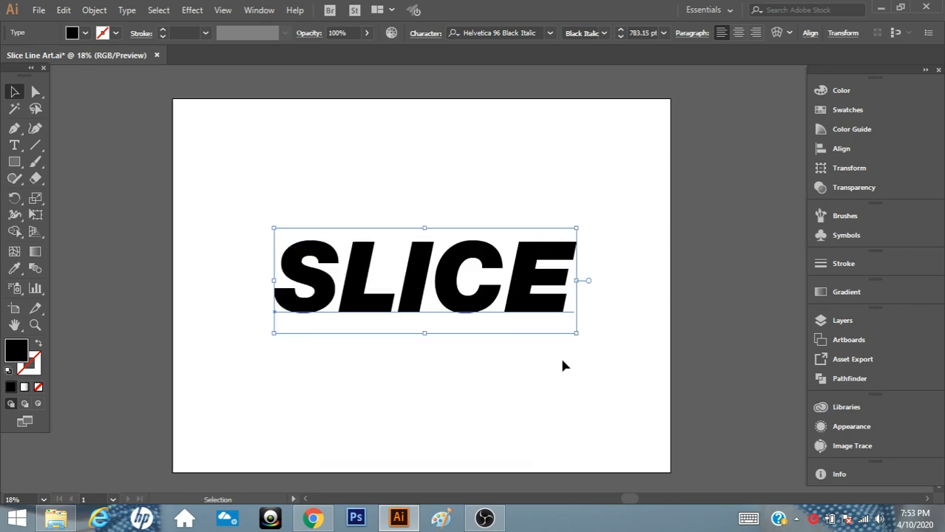
Convert the SLICE text to outlines and shift it slightly on the artboard.
{"action": "right_click", "coordinate": [540, 235]}
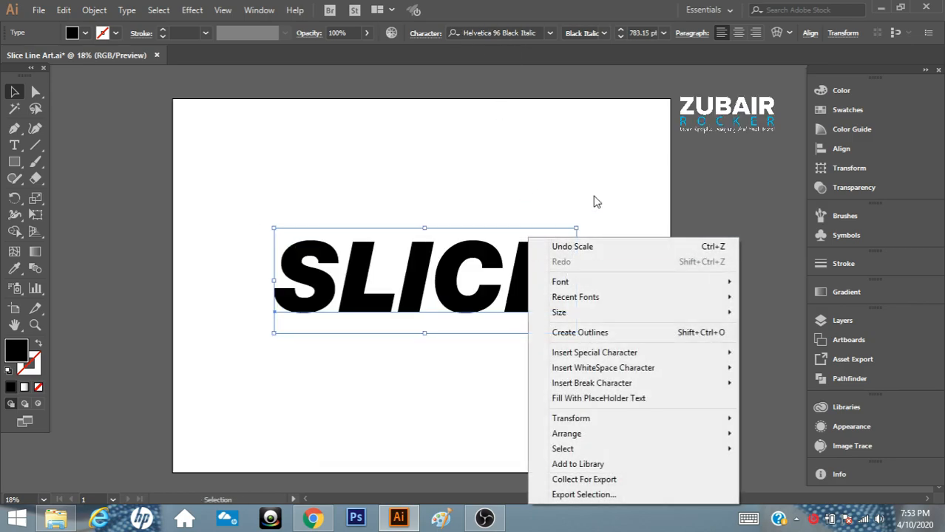
{"action": "left_click", "coordinate": [721, 333]}
{"action": "left_click_drag", "start_coordinate": [520, 290], "coordinate": [518, 291]}
{"action": "left_click", "coordinate": [500, 185]}
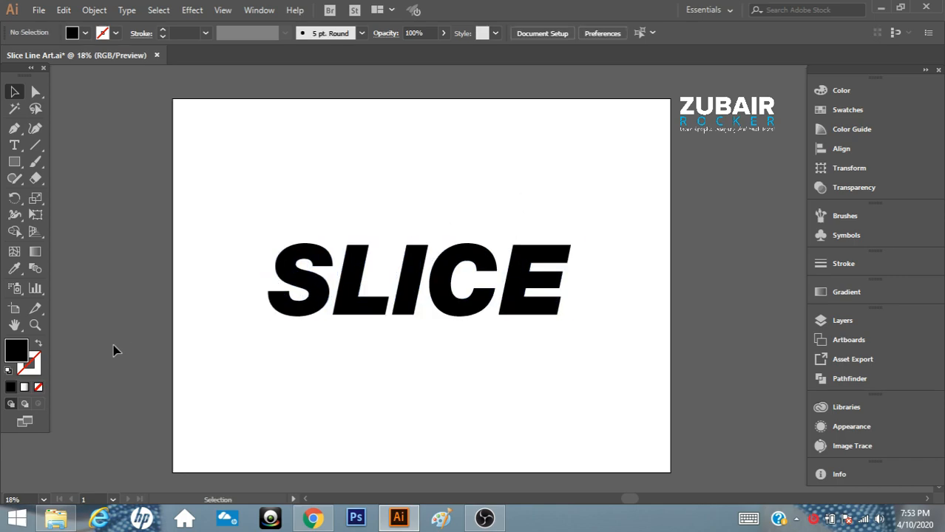
Draw a straight horizontal line across the middle of the SLICE lettering and use it to divide the objects below.
{"action": "left_click", "coordinate": [35, 325]}
{"action": "left_click", "coordinate": [452, 279]}
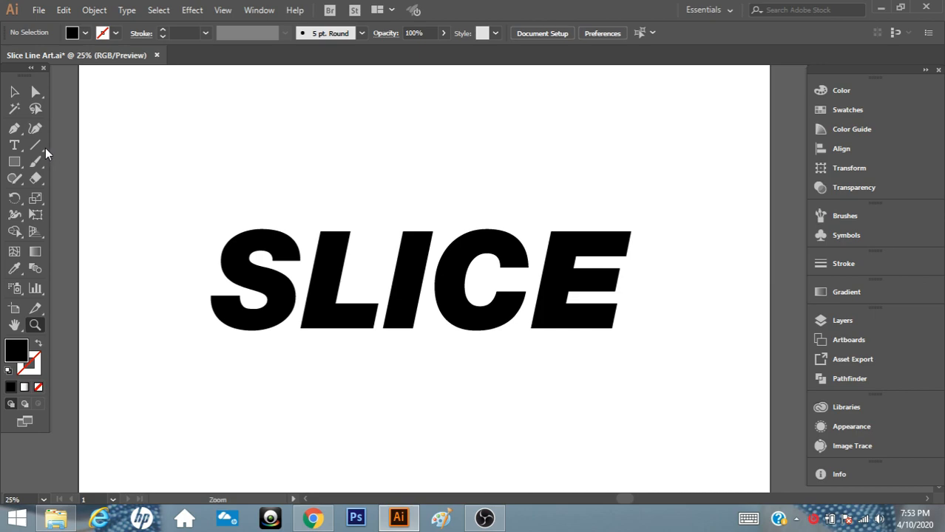
{"action": "left_click", "coordinate": [35, 145]}
{"action": "left_click_drag", "start_coordinate": [625, 279], "coordinate": [185, 280]}
{"action": "left_click", "coordinate": [102, 13]}
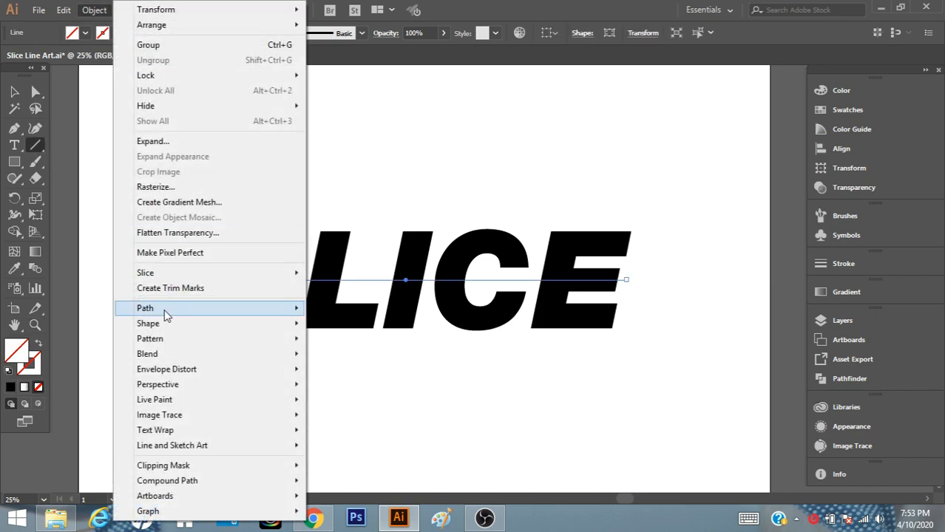
{"action": "mouse_move", "coordinate": [166, 316]}
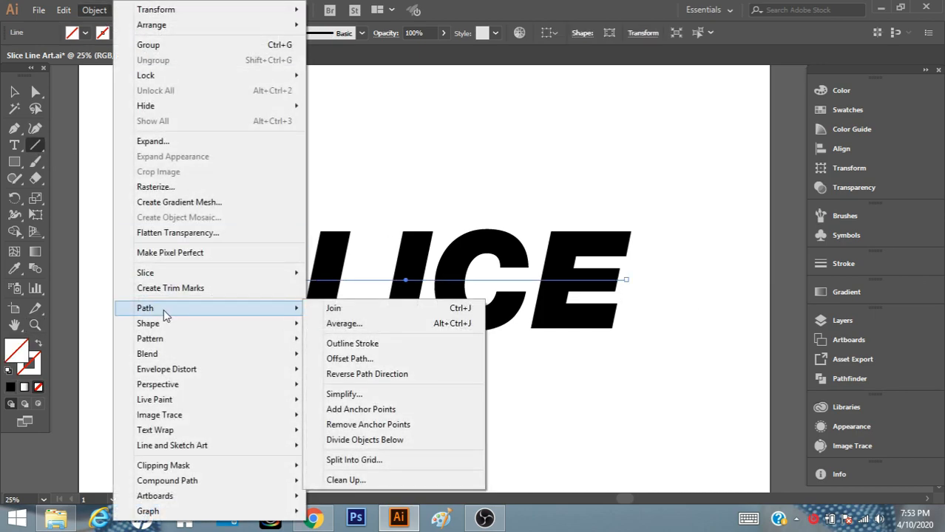
{"action": "left_click", "coordinate": [369, 440]}
Ungroup the divided SLICE lettering into separate pieces.
{"action": "left_click", "coordinate": [14, 91]}
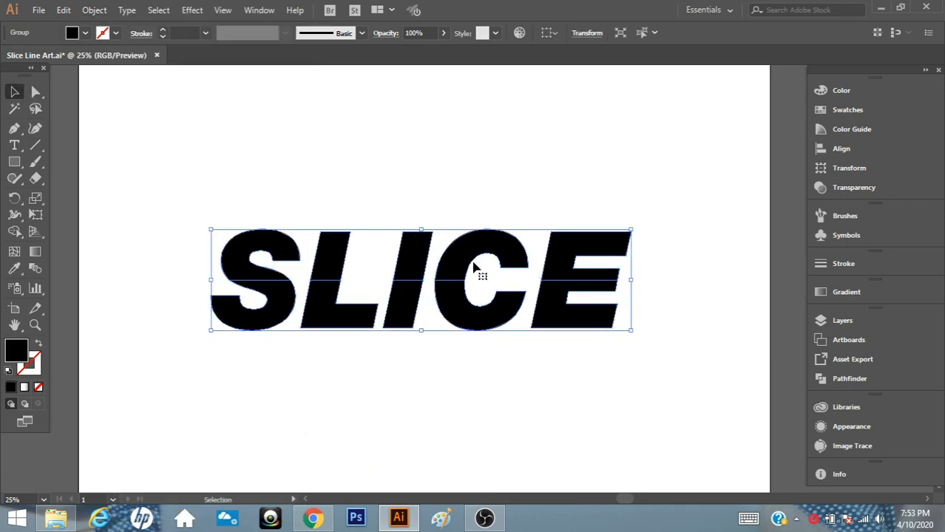
{"action": "right_click", "coordinate": [467, 249]}
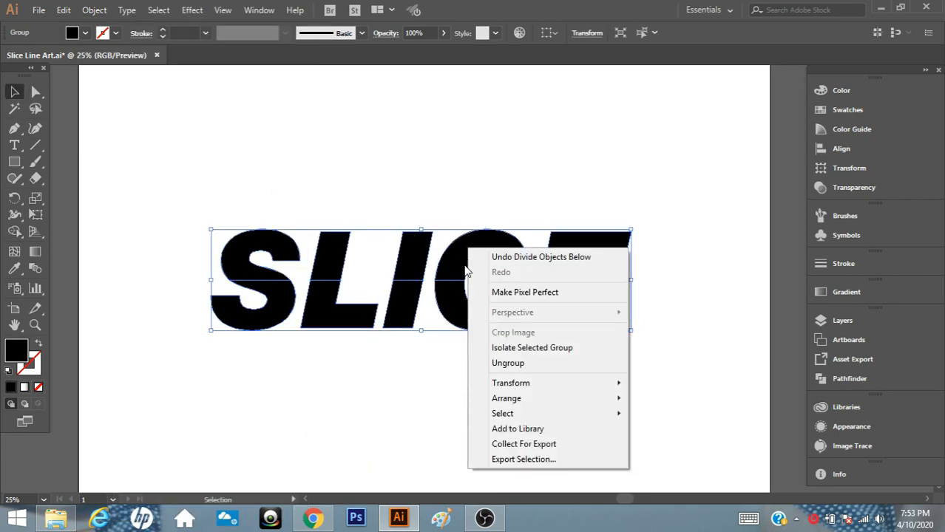
{"action": "left_click", "coordinate": [508, 364]}
{"action": "left_click", "coordinate": [647, 224]}
Group the upper halves of the letters together, and group the lower halves as a second group.
{"action": "left_click_drag", "start_coordinate": [659, 216], "coordinate": [239, 248]}
{"action": "right_click", "coordinate": [336, 235]}
{"action": "left_click", "coordinate": [373, 317]}
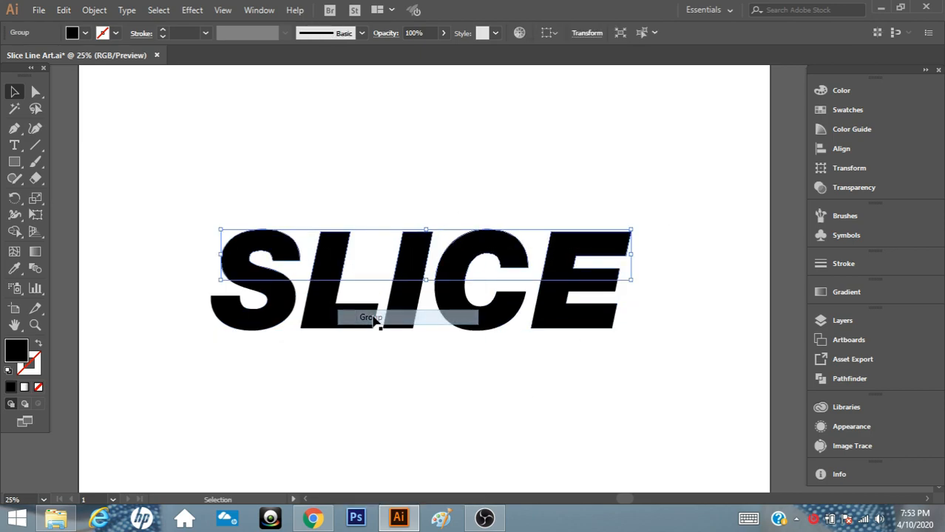
{"action": "left_click_drag", "start_coordinate": [635, 295], "coordinate": [272, 344]}
{"action": "right_click", "coordinate": [272, 326]}
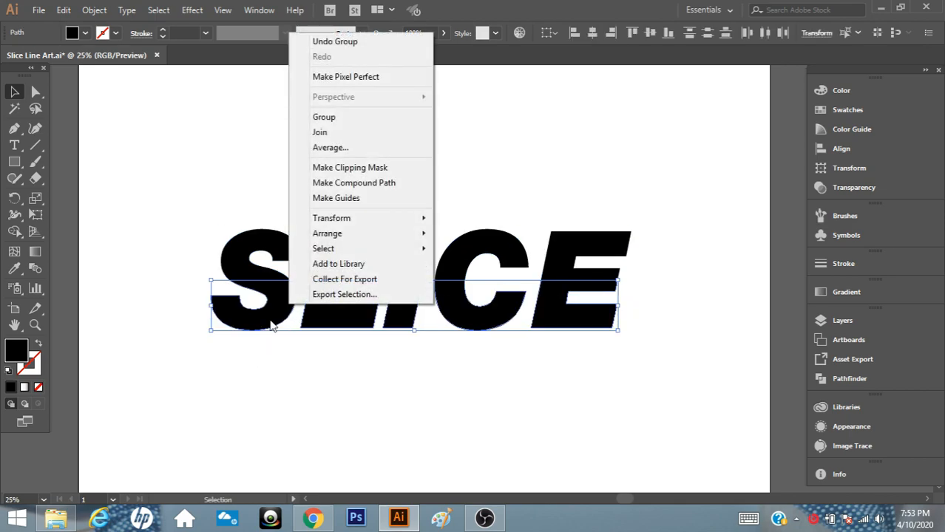
{"action": "left_click", "coordinate": [340, 118]}
Nudge the lower half of the lettering left and slightly down to open a narrow gap along the cut.
{"action": "left_click", "coordinate": [555, 295]}
{"action": "left_click", "coordinate": [556, 295]}
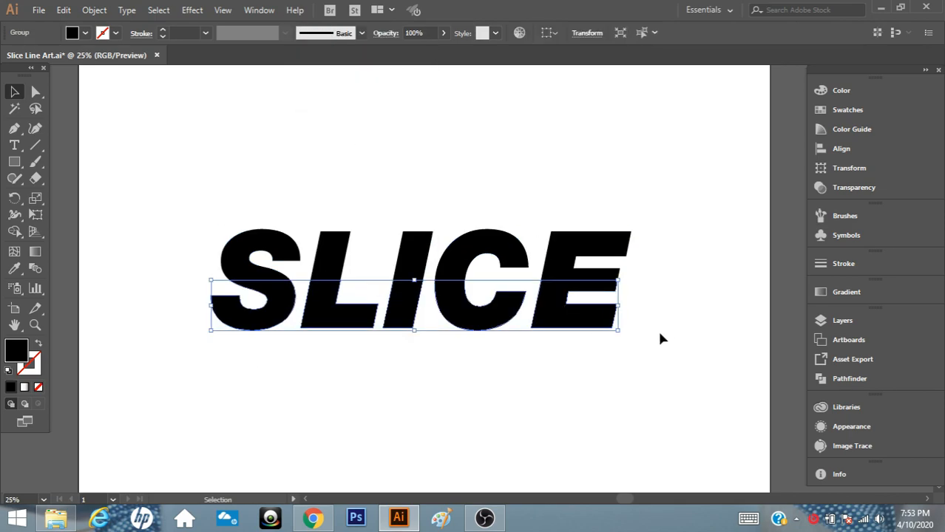
{"action": "key", "text": "Left"}
{"action": "key", "text": "Left"}
{"action": "key", "text": "Left"}
{"action": "key", "text": "Left"}
{"action": "key", "text": "Left"}
{"action": "key", "text": "Left"}
{"action": "key", "text": "Left"}
{"action": "key", "text": "Left"}
{"action": "key", "text": "Left"}
{"action": "key", "text": "Left"}
{"action": "key", "text": "Left"}
{"action": "key", "text": "Left"}
{"action": "key", "text": "Left"}
{"action": "key", "text": "Left"}
{"action": "key", "text": "Down"}
{"action": "key", "text": "Down"}
{"action": "key", "text": "Down"}
{"action": "key", "text": "Down"}
{"action": "key", "text": "Down"}
{"action": "key", "text": "Down"}
{"action": "key", "text": "Down"}
{"action": "key", "text": "Down"}
{"action": "key", "text": "Down"}
{"action": "key", "text": "Down"}
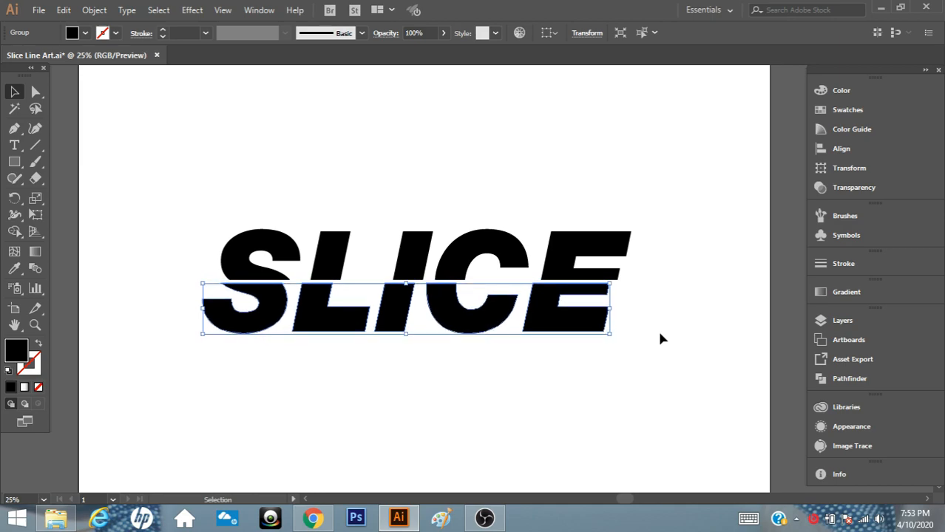
{"action": "left_click", "coordinate": [662, 338]}
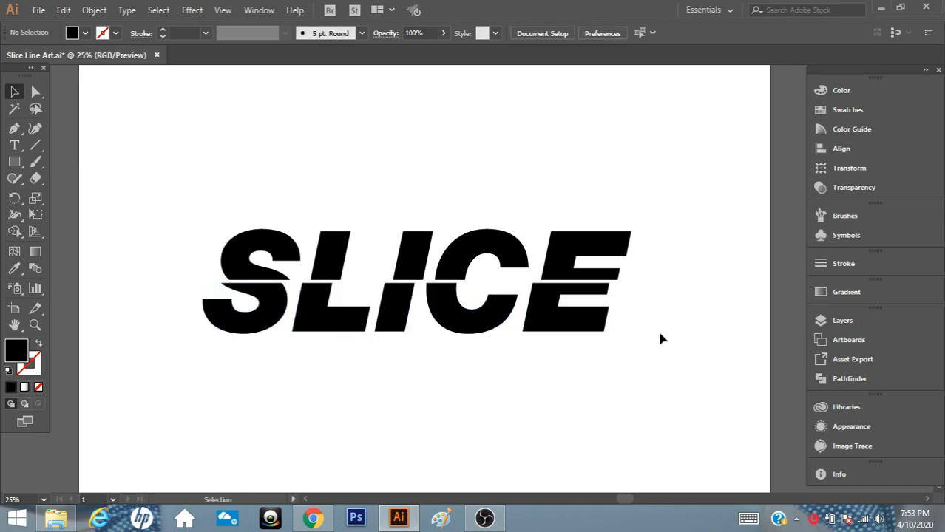
Rotate both halves of the word counterclockwise together so the lettering slopes upward to the right.
{"action": "left_click", "coordinate": [607, 329]}
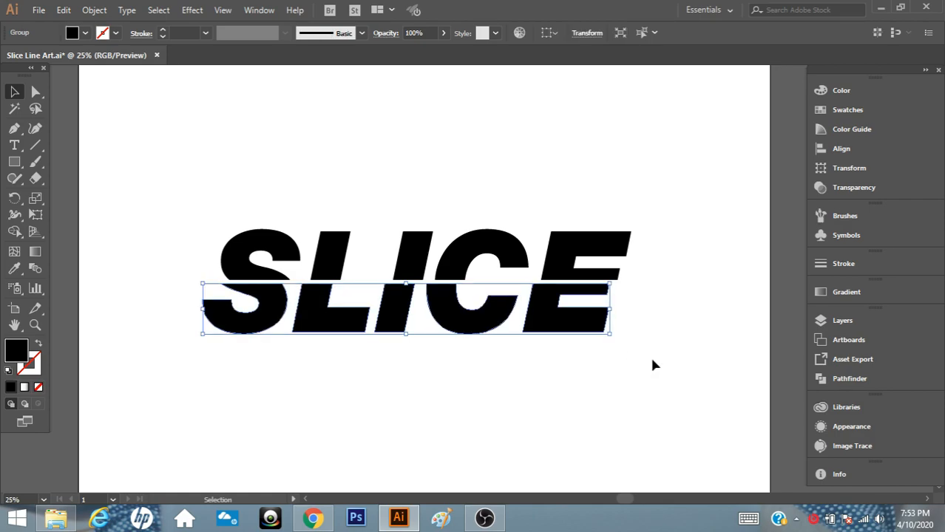
{"action": "left_click", "coordinate": [653, 300]}
{"action": "left_click_drag", "start_coordinate": [654, 217], "coordinate": [632, 356]}
{"action": "key", "text": "shift+ctrl+b"}
{"action": "left_click_drag", "start_coordinate": [680, 255], "coordinate": [715, 283]}
{"action": "left_click", "coordinate": [715, 352]}
Fill both halves of the SLICE lettering with white (FFFFFF).
{"action": "left_click", "coordinate": [35, 325]}
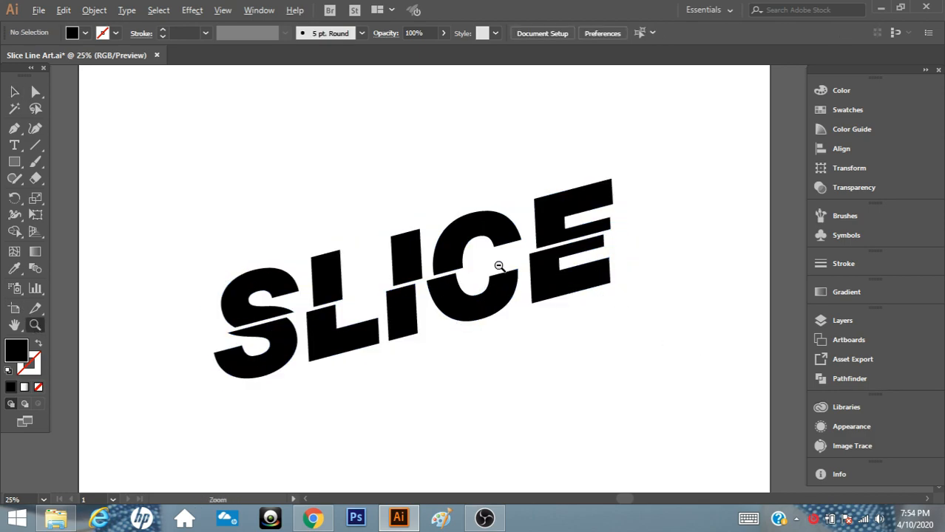
{"action": "left_click", "coordinate": [491, 317], "text": "alt"}
{"action": "left_click", "coordinate": [15, 93]}
{"action": "left_click_drag", "start_coordinate": [564, 219], "coordinate": [289, 390]}
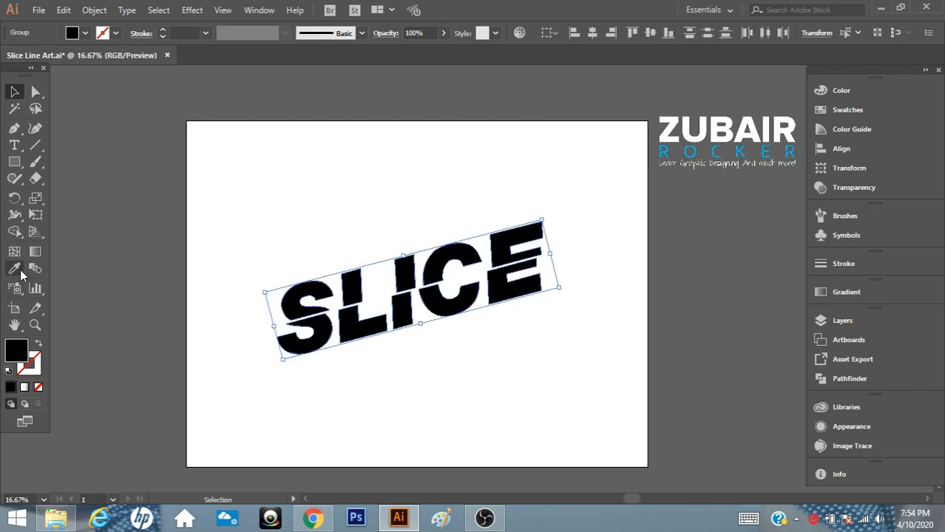
{"action": "left_click", "coordinate": [15, 269]}
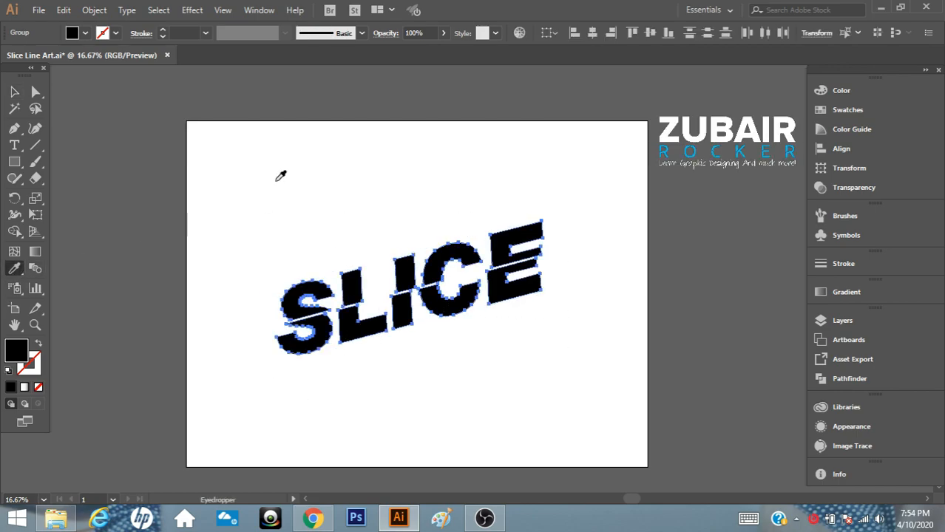
{"action": "double_click", "coordinate": [15, 355]}
{"action": "left_click_drag", "start_coordinate": [657, 271], "coordinate": [637, 257]}
{"action": "left_click_drag", "start_coordinate": [671, 221], "coordinate": [587, 207]}
{"action": "left_click", "coordinate": [881, 257]}
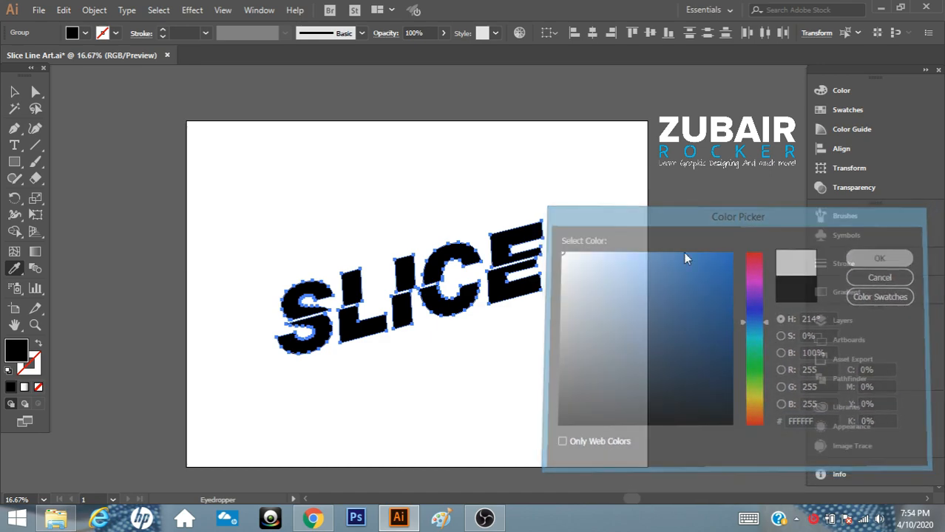
{"action": "left_click", "coordinate": [14, 92]}
{"action": "key", "text": "ctrl+shift+a"}
Draw a rectangle slightly larger than the whole artboard and fill it with black.
{"action": "key", "text": "m"}
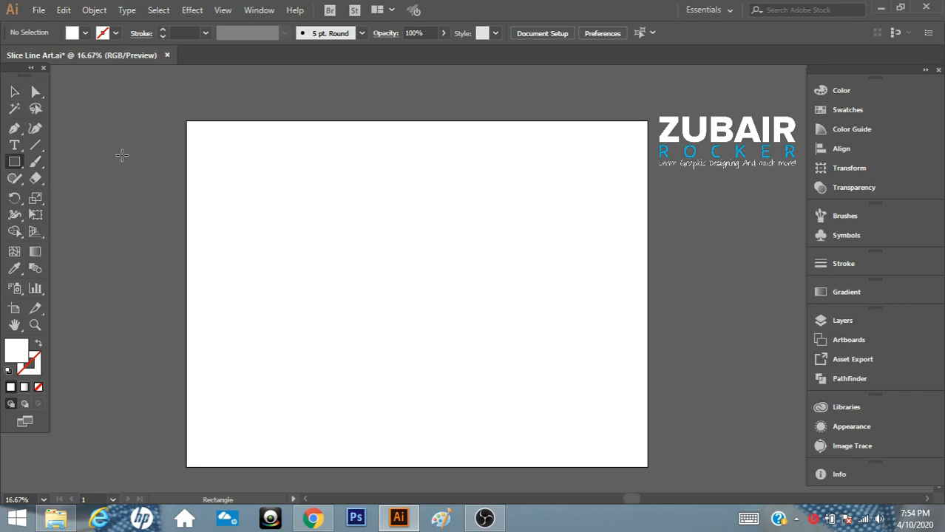
{"action": "left_click_drag", "start_coordinate": [183, 118], "coordinate": [652, 470]}
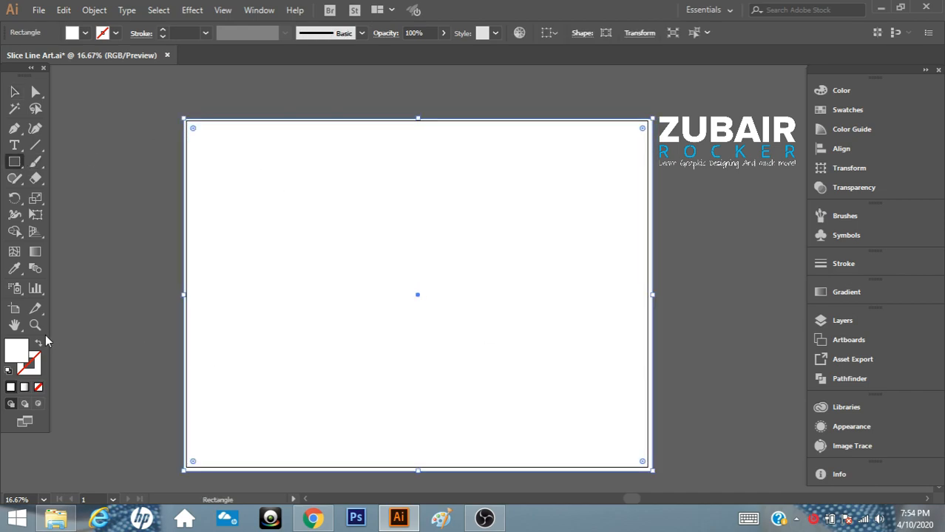
{"action": "double_click", "coordinate": [16, 350]}
{"action": "left_click", "coordinate": [558, 425]}
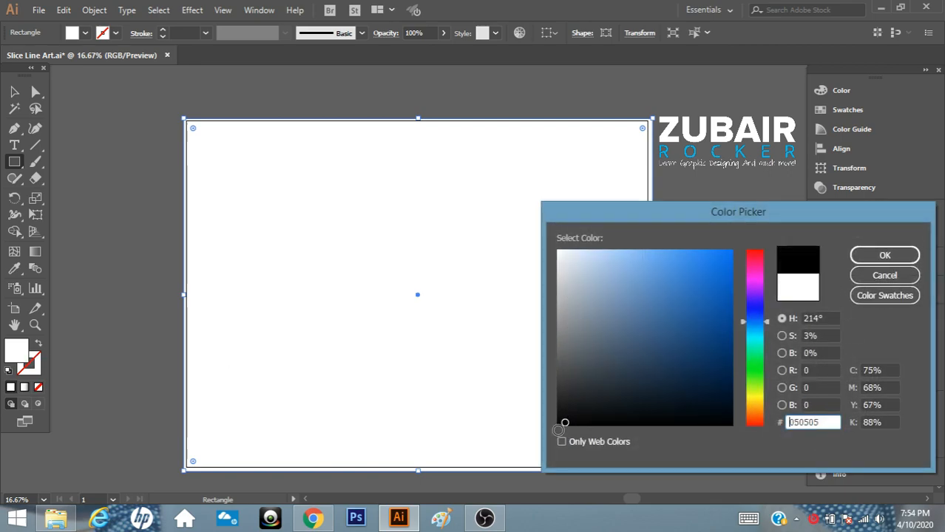
{"action": "left_click", "coordinate": [880, 255]}
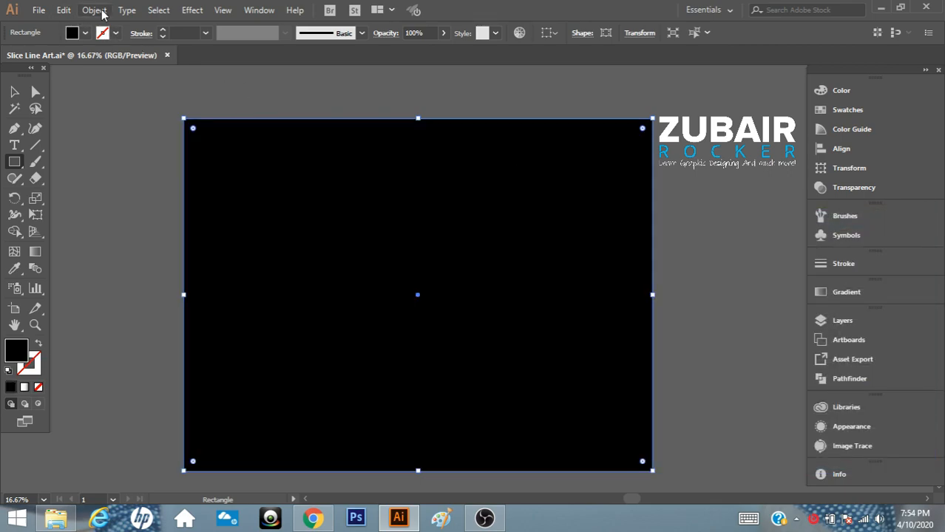
Send the black rectangle to the back, behind the white lettering.
{"action": "left_click", "coordinate": [94, 10]}
{"action": "mouse_move", "coordinate": [247, 28]}
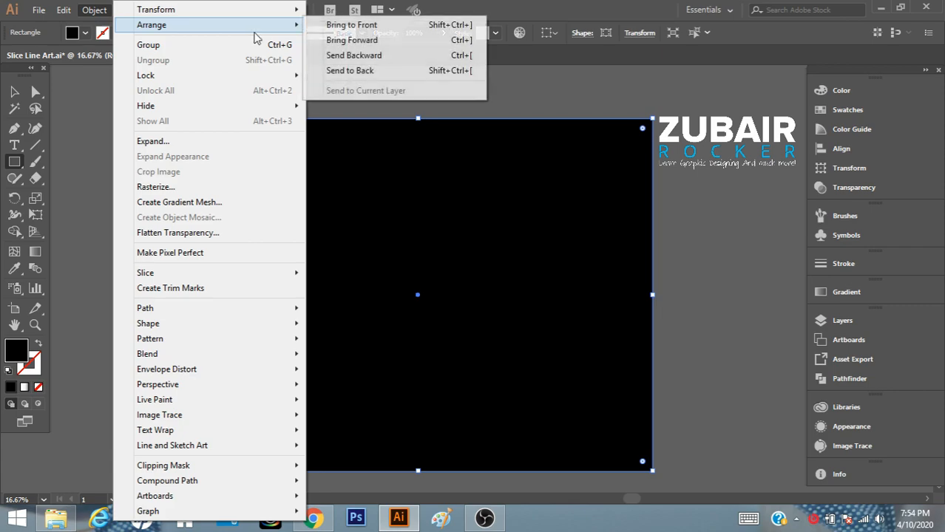
{"action": "left_click", "coordinate": [379, 71]}
{"action": "left_click", "coordinate": [15, 91]}
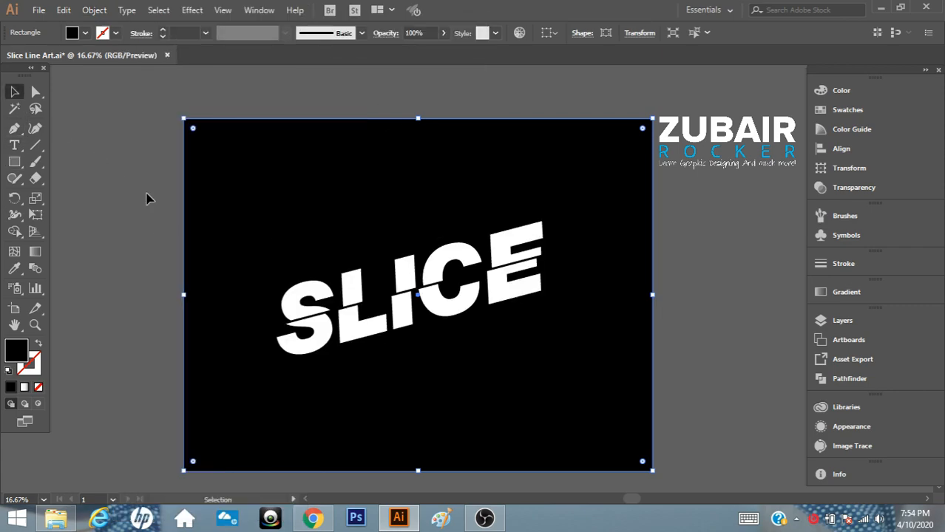
{"action": "left_click", "coordinate": [146, 196]}
Lock the black background rectangle.
{"action": "left_click", "coordinate": [311, 171]}
{"action": "left_click", "coordinate": [94, 9]}
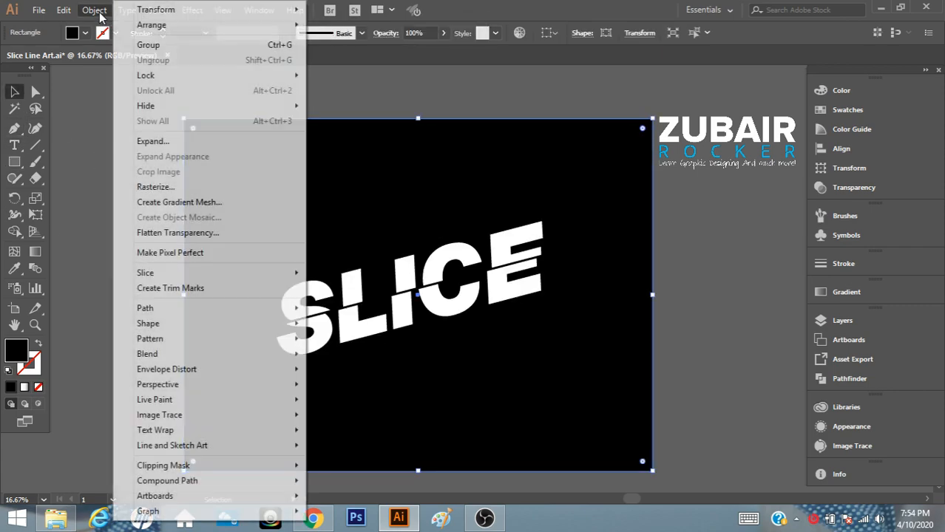
{"action": "mouse_move", "coordinate": [178, 77]}
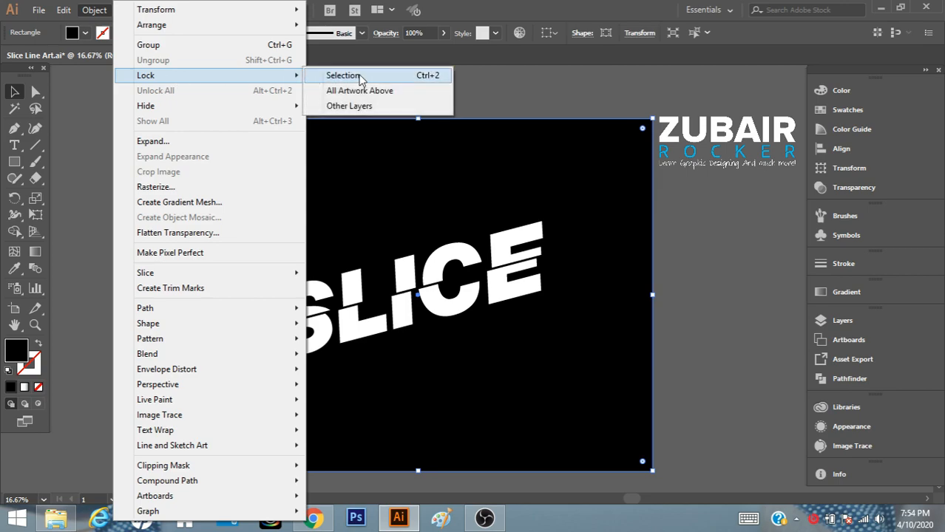
{"action": "left_click", "coordinate": [360, 77]}
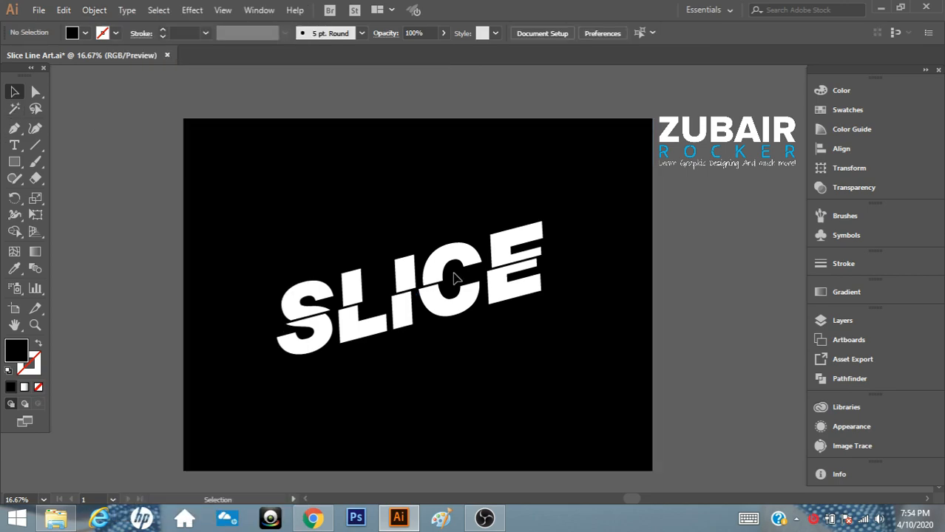
Rotate the lower half of the SLICE lettering very slightly counterclockwise.
{"action": "left_click", "coordinate": [501, 292]}
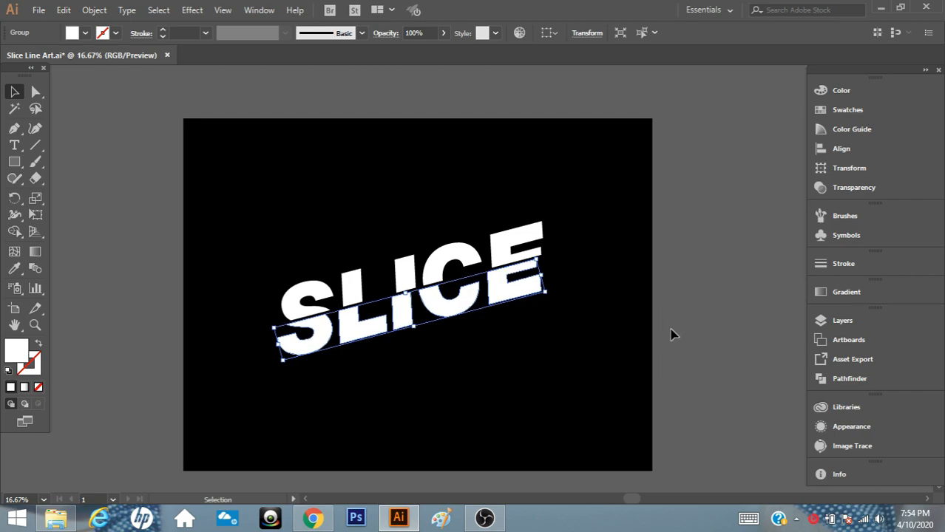
{"action": "left_click", "coordinate": [30, 328]}
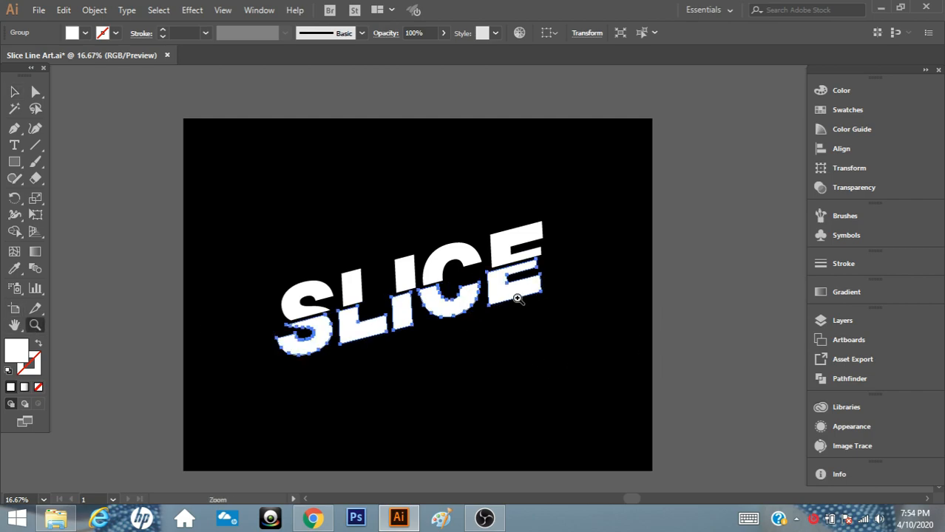
{"action": "left_click", "coordinate": [515, 297]}
{"action": "left_click", "coordinate": [311, 292]}
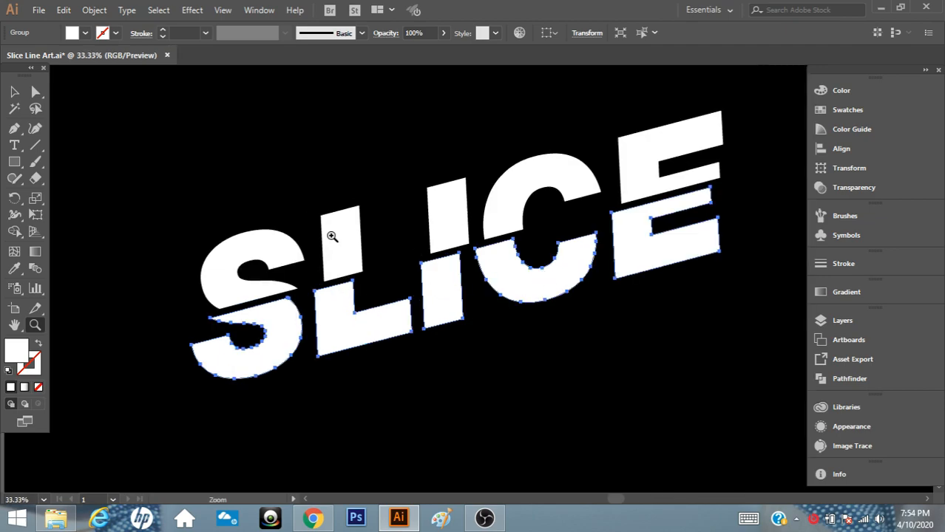
{"action": "key", "text": "v"}
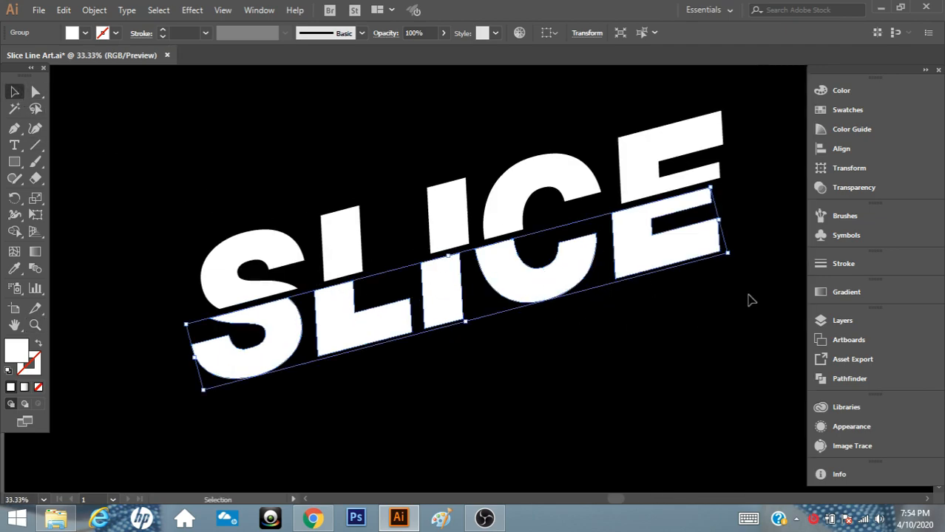
{"action": "left_click_drag", "start_coordinate": [734, 257], "coordinate": [739, 260]}
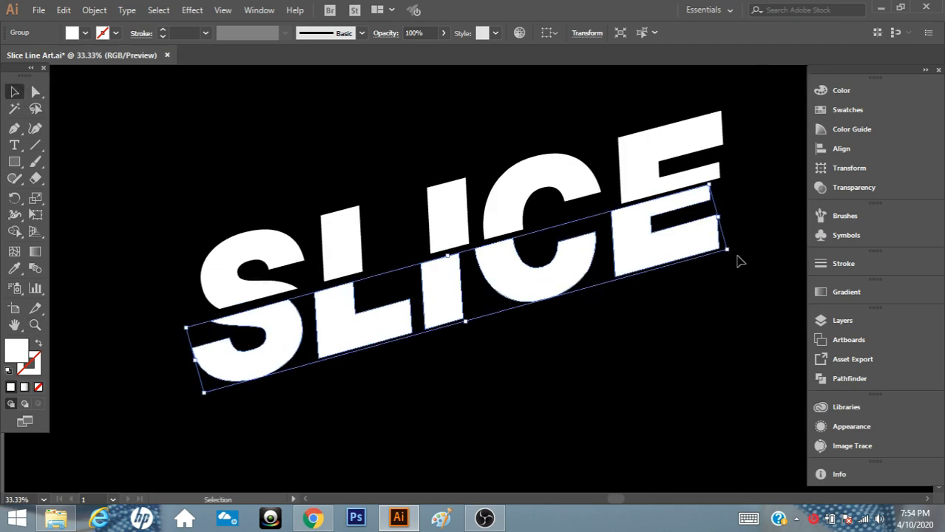
Examine the sliced SLICE lettering up close and then against the whole black artboard.
{"action": "left_click", "coordinate": [721, 334]}
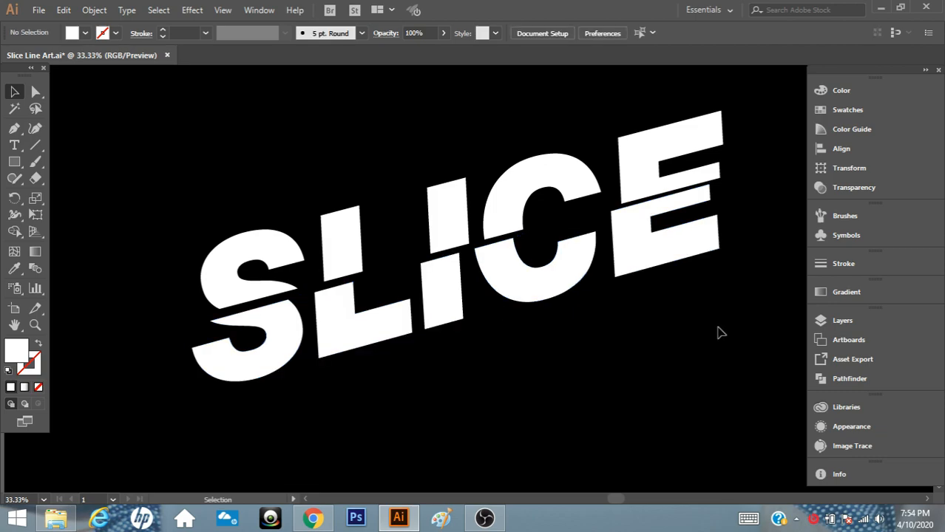
{"action": "left_click", "coordinate": [35, 324]}
{"action": "left_click", "coordinate": [550, 271]}
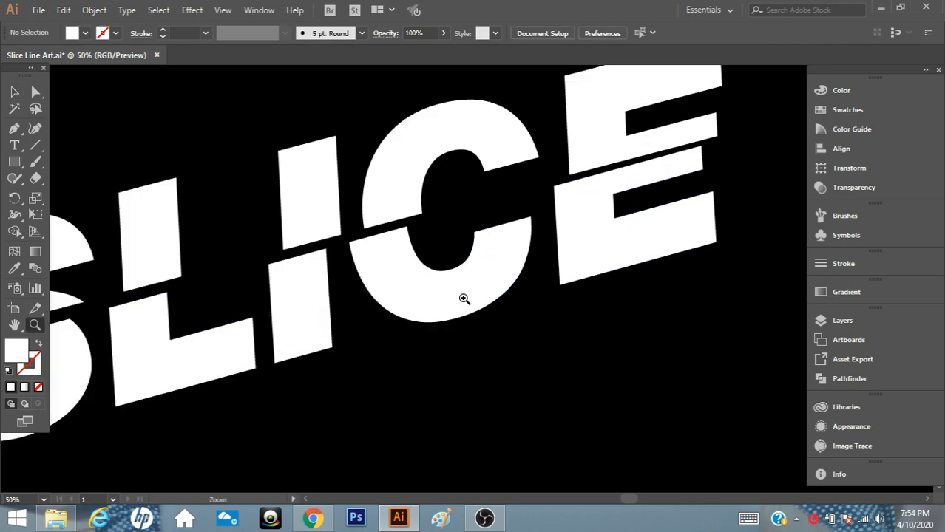
{"action": "left_click", "coordinate": [465, 281], "text": "alt"}
{"action": "left_click", "coordinate": [450, 275], "text": "alt"}
{"action": "left_click", "coordinate": [464, 274], "text": "alt"}
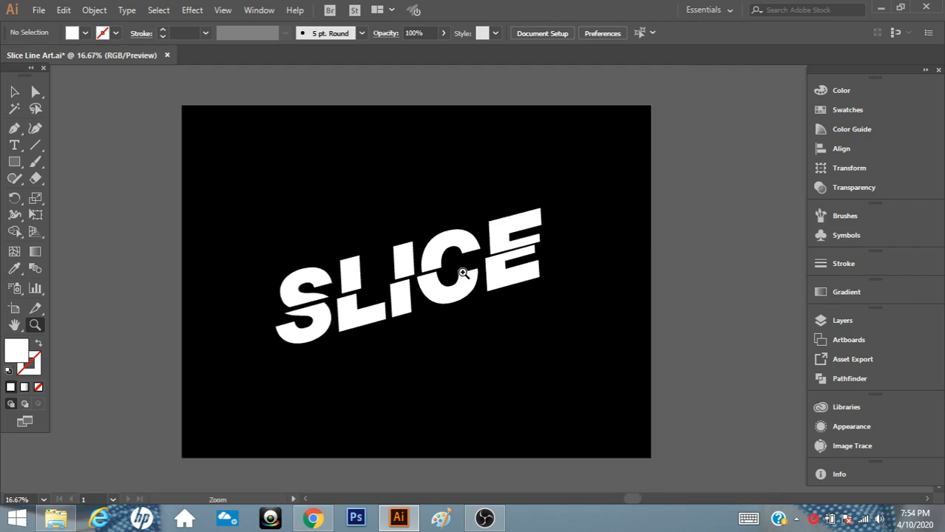
{"action": "left_click", "coordinate": [414, 273]}
{"action": "key", "text": "v"}
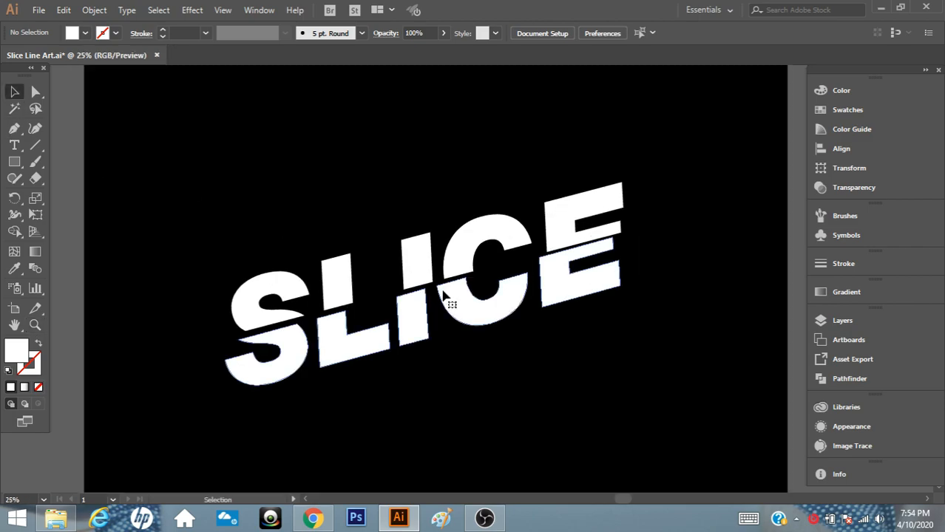
Fill the lower half of the SLICE lettering with a linear white-to-black gradient, its midpoint at 87%.
{"action": "left_click", "coordinate": [446, 295]}
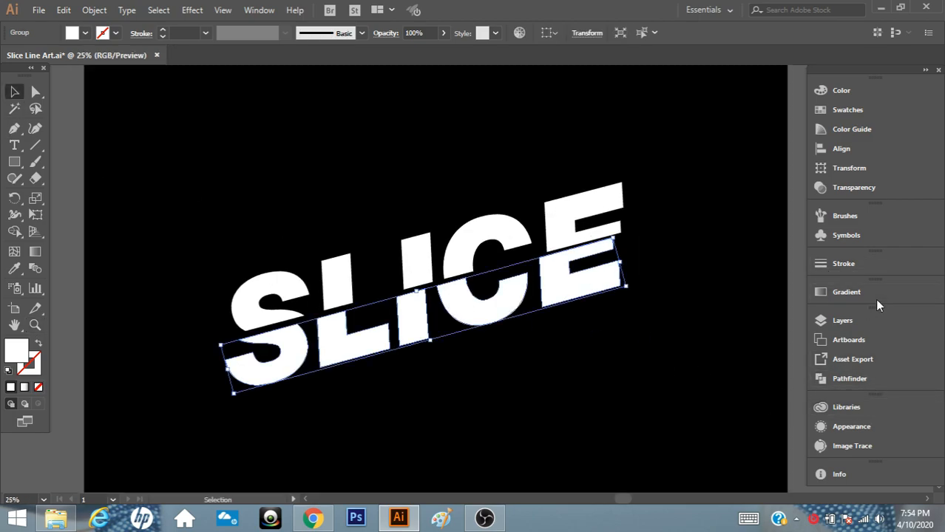
{"action": "left_click", "coordinate": [847, 290]}
{"action": "left_click", "coordinate": [653, 385]}
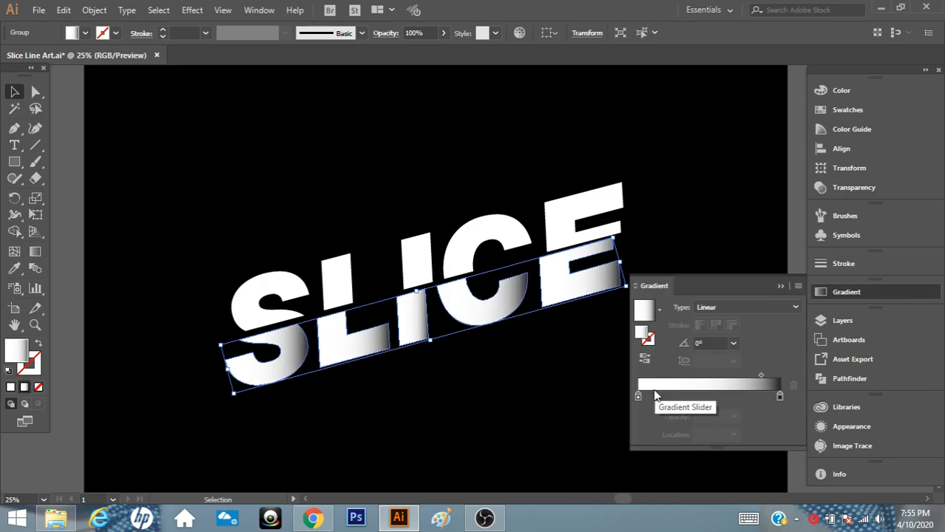
{"action": "mouse_move", "coordinate": [761, 376]}
{"action": "left_mouse_down"}
{"action": "mouse_move", "coordinate": [740, 374]}
{"action": "mouse_move", "coordinate": [773, 374]}
{"action": "left_mouse_up"}
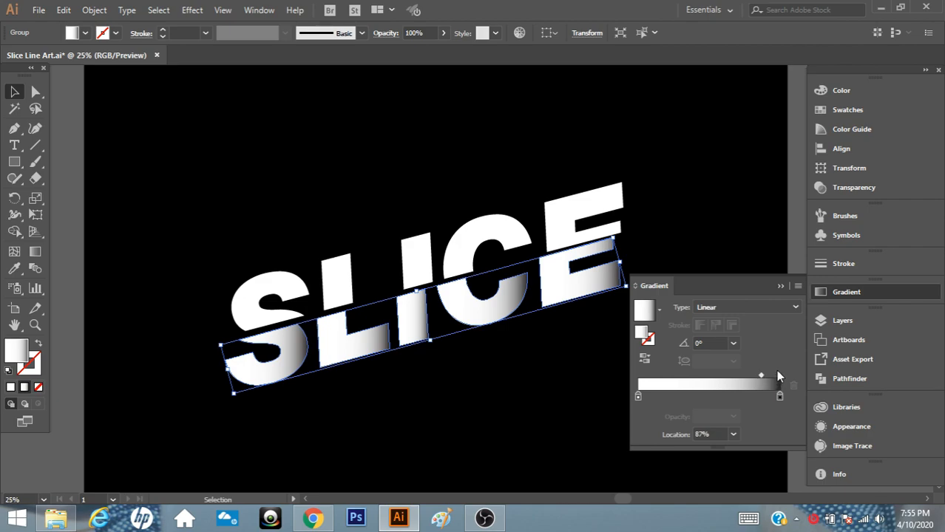
{"action": "left_click", "coordinate": [782, 286]}
Redirect the gradient with the Gradient tool across all lower letter halves at about 99°, white below fading to dark along the cut.
{"action": "left_click", "coordinate": [35, 251]}
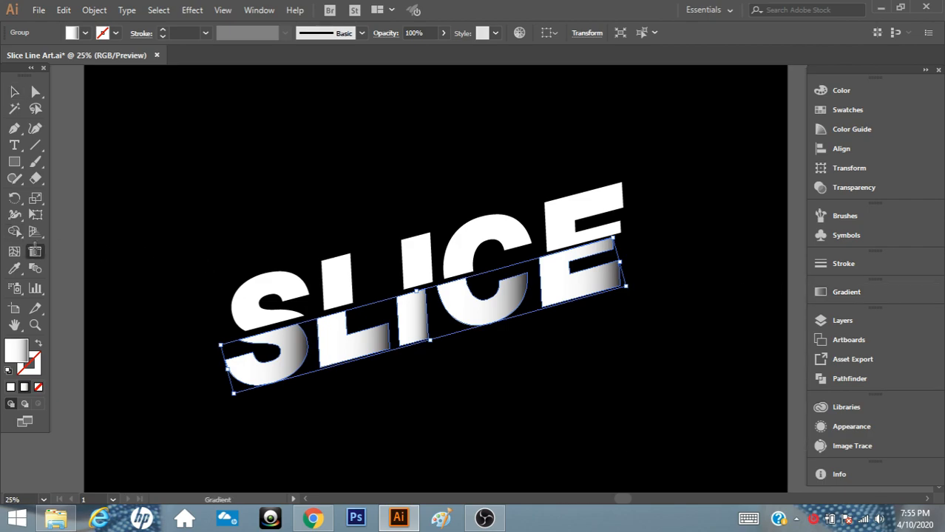
{"action": "left_click_drag", "start_coordinate": [456, 370], "coordinate": [443, 258]}
{"action": "left_click_drag", "start_coordinate": [420, 363], "coordinate": [411, 272]}
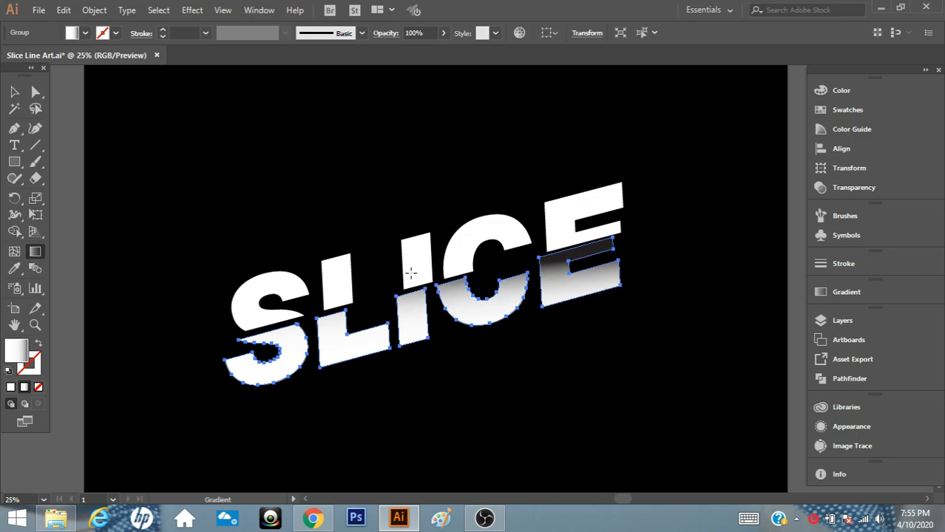
{"action": "left_click_drag", "start_coordinate": [406, 367], "coordinate": [386, 283]}
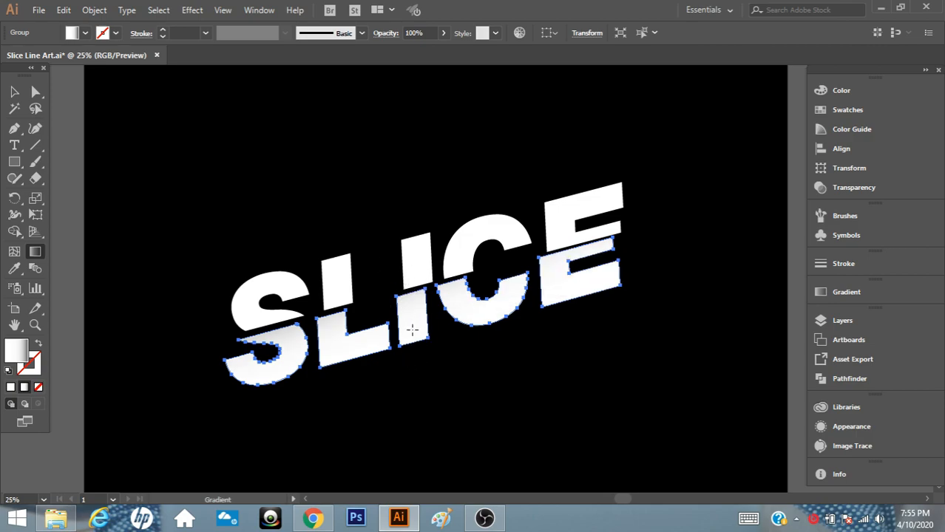
{"action": "left_click_drag", "start_coordinate": [415, 360], "coordinate": [389, 275]}
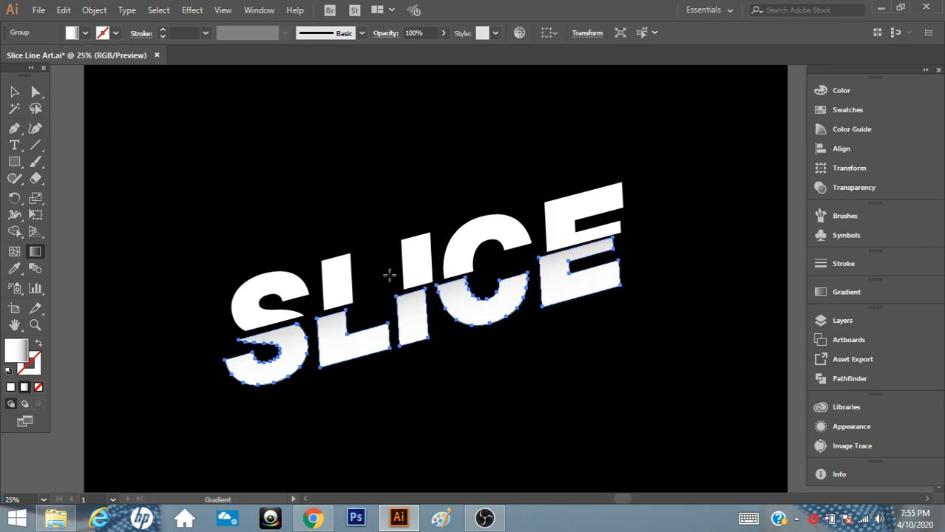
{"action": "left_click_drag", "start_coordinate": [416, 371], "coordinate": [388, 272]}
{"action": "left_click_drag", "start_coordinate": [411, 368], "coordinate": [401, 280]}
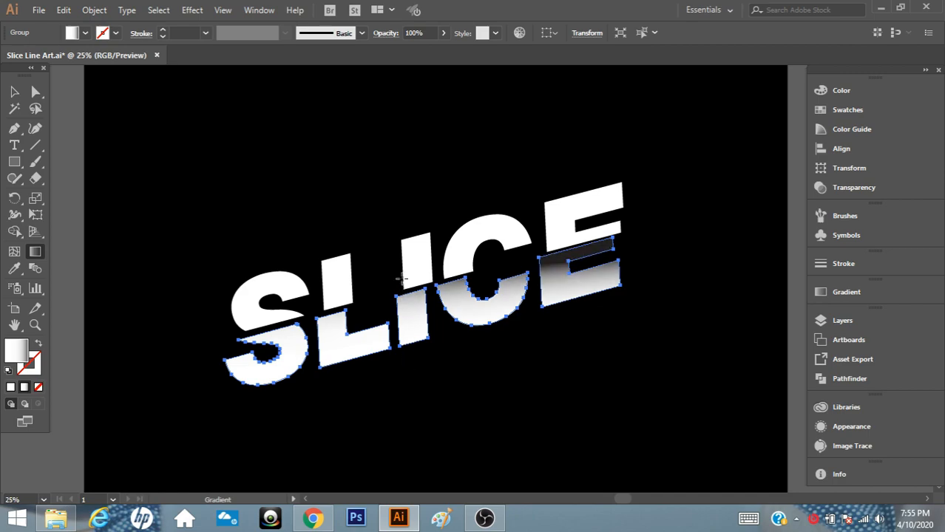
{"action": "left_click_drag", "start_coordinate": [394, 390], "coordinate": [377, 282]}
{"action": "key", "text": "v"}
{"action": "left_click", "coordinate": [59, 132]}
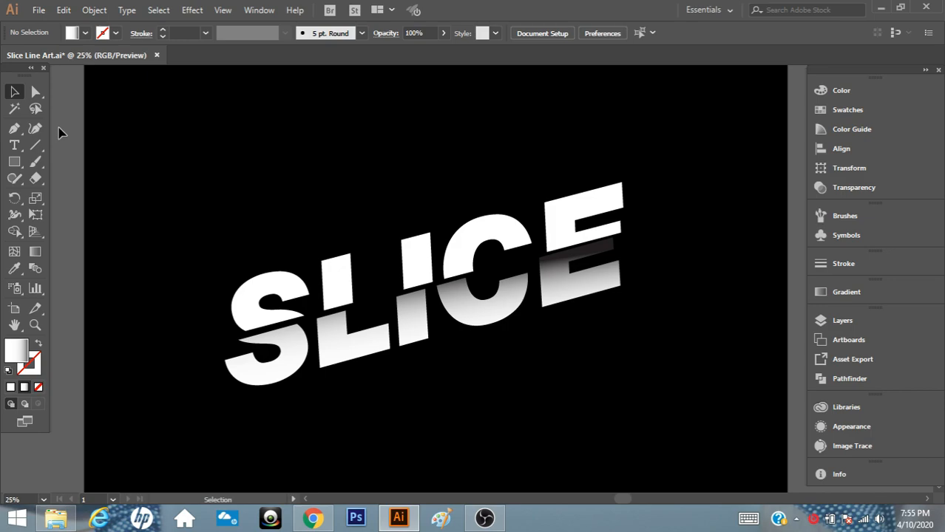
Examine the gradient-shaded lettering against the whole artboard.
{"action": "left_click", "coordinate": [300, 344]}
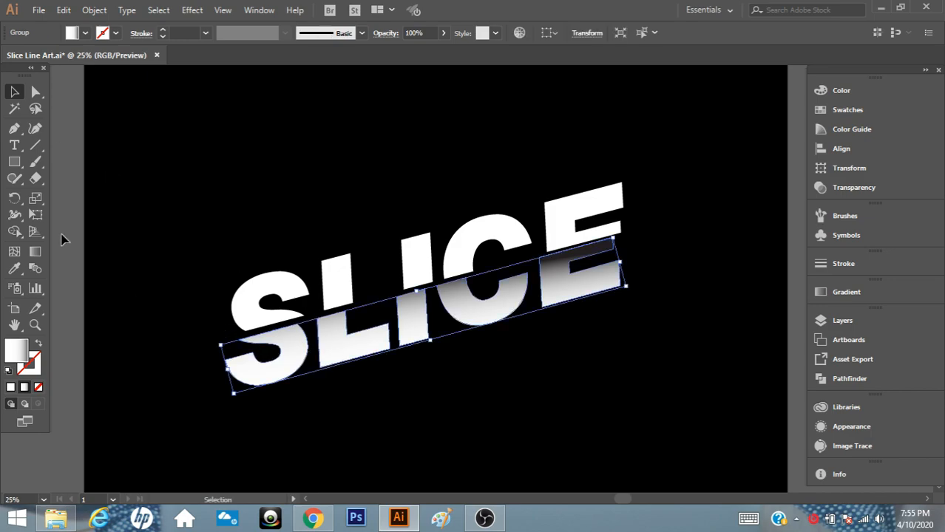
{"action": "left_click", "coordinate": [59, 295]}
{"action": "left_click", "coordinate": [35, 325]}
{"action": "left_click", "coordinate": [477, 319], "text": "alt"}
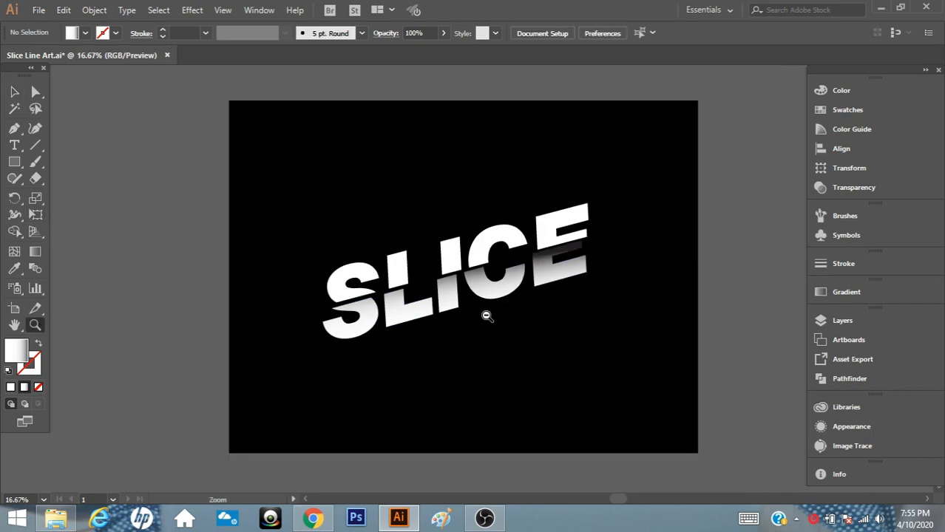
{"action": "left_click", "coordinate": [485, 289], "text": "alt"}
{"action": "left_click", "coordinate": [478, 274]}
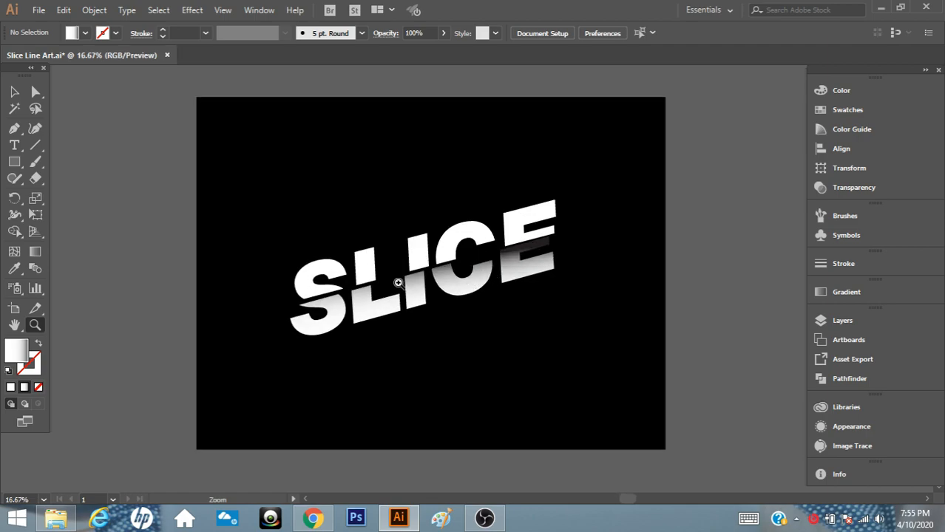
{"action": "left_click", "coordinate": [15, 92]}
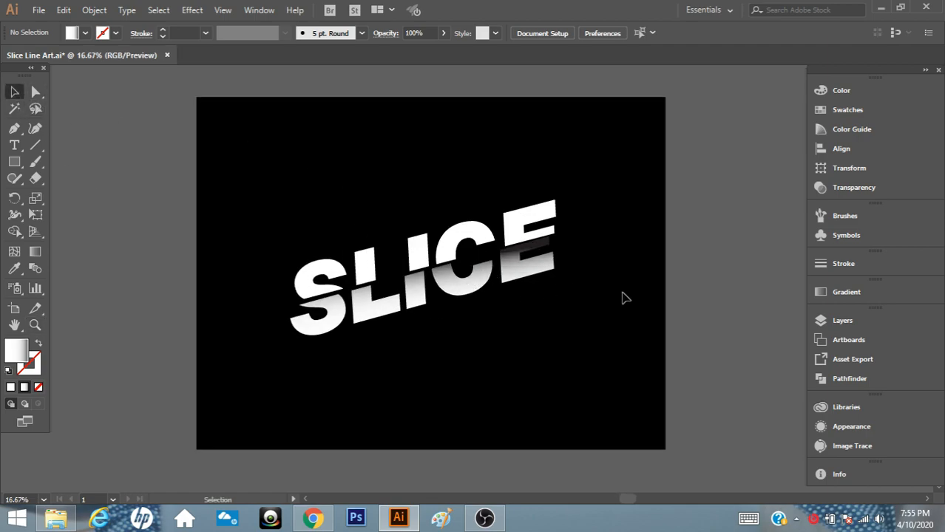
Nudge the lower half of the SLICE lettering very slightly downward, away from the upper half.
{"action": "left_click", "coordinate": [35, 325]}
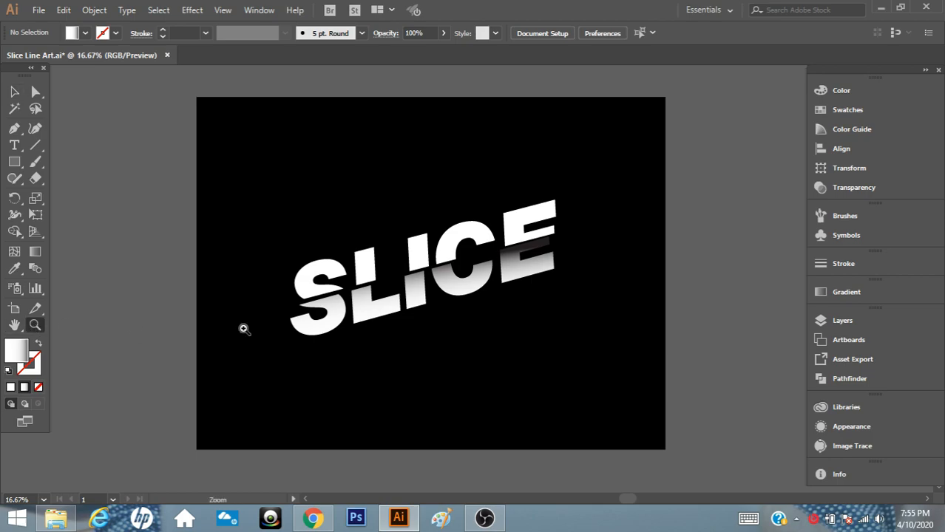
{"action": "left_click", "coordinate": [488, 273]}
{"action": "left_click", "coordinate": [15, 92]}
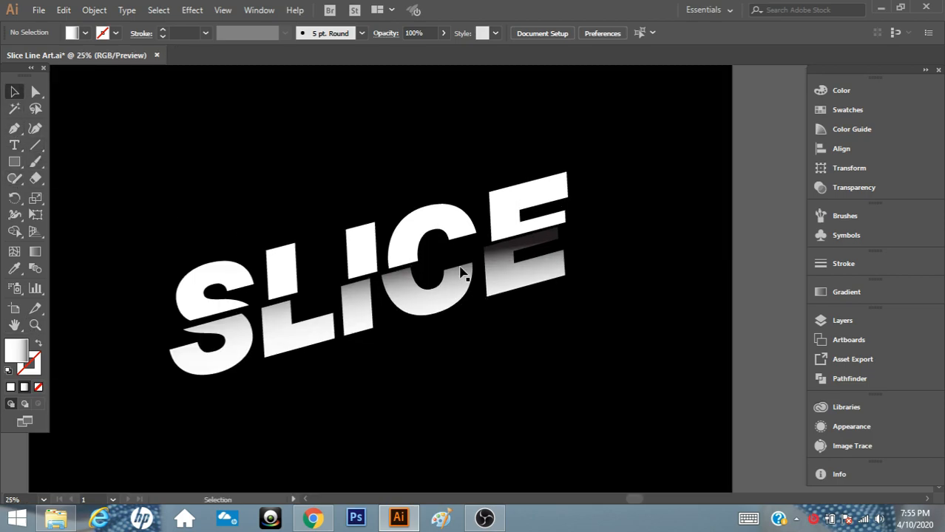
{"action": "left_click", "coordinate": [488, 273]}
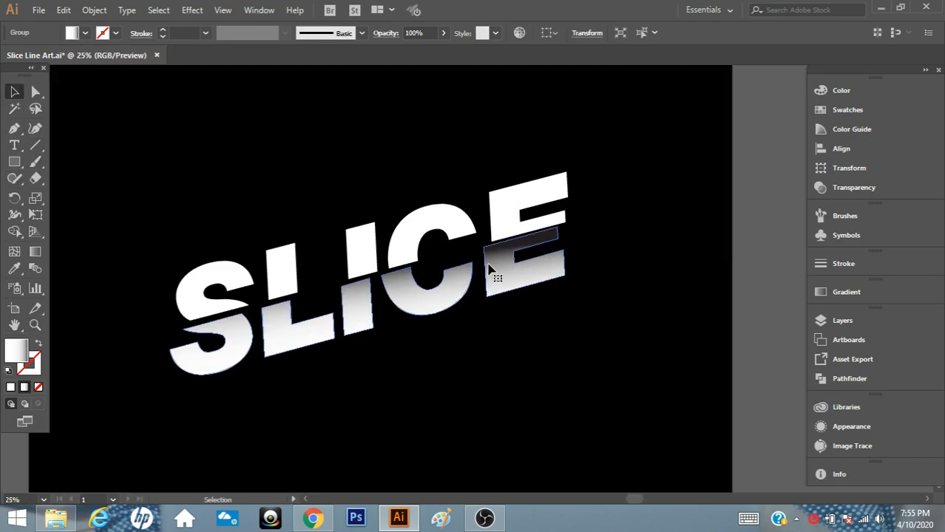
{"action": "left_click", "coordinate": [612, 285]}
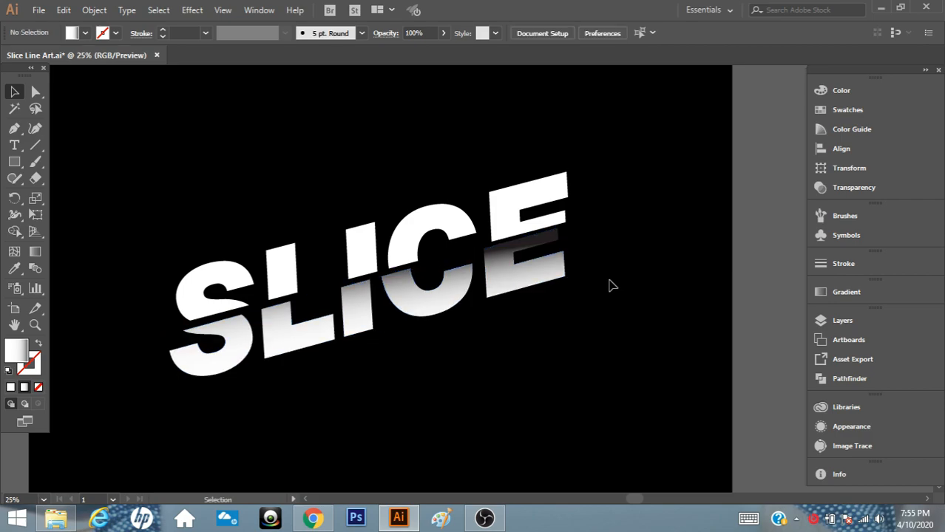
{"action": "left_click", "coordinate": [558, 281]}
{"action": "left_click", "coordinate": [581, 310]}
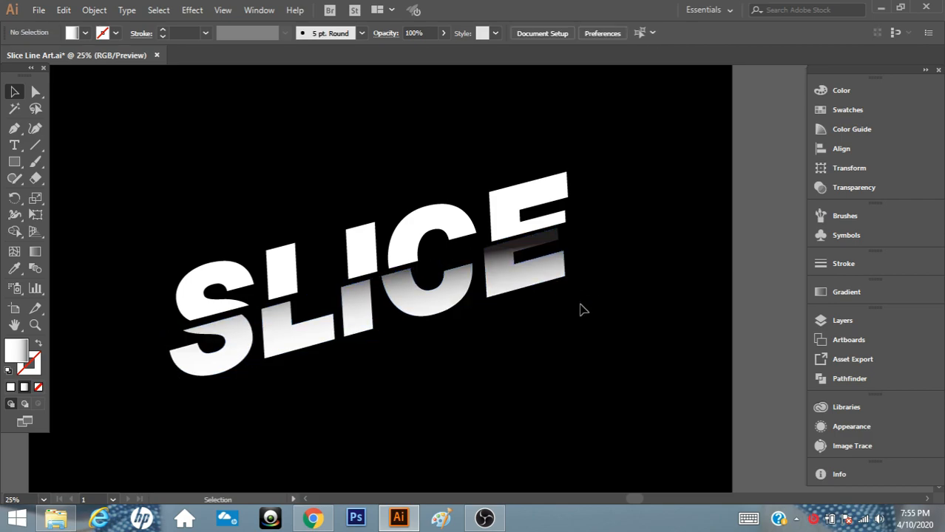
Try to shift the midpoint of the lower half's gradient farther toward its dark end.
{"action": "left_click", "coordinate": [565, 282]}
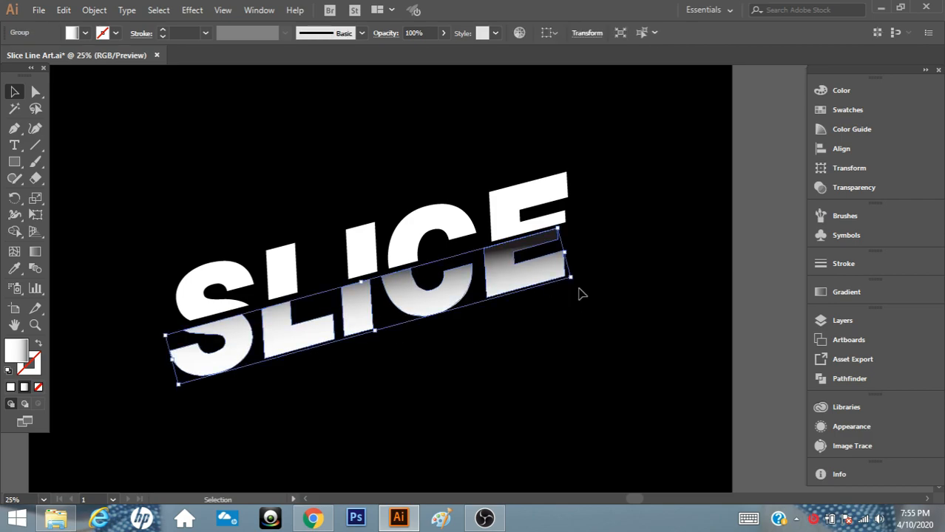
{"action": "left_click", "coordinate": [846, 292]}
{"action": "mouse_move", "coordinate": [761, 379]}
{"action": "left_mouse_down"}
{"action": "mouse_move", "coordinate": [742, 378]}
{"action": "mouse_move", "coordinate": [764, 370]}
{"action": "left_mouse_up"}
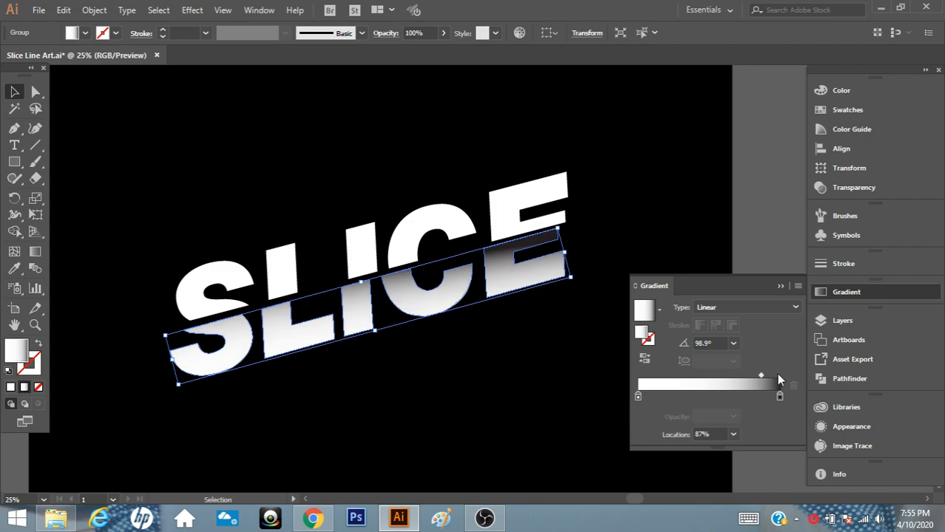
{"action": "left_click", "coordinate": [782, 287]}
{"action": "left_click", "coordinate": [633, 247]}
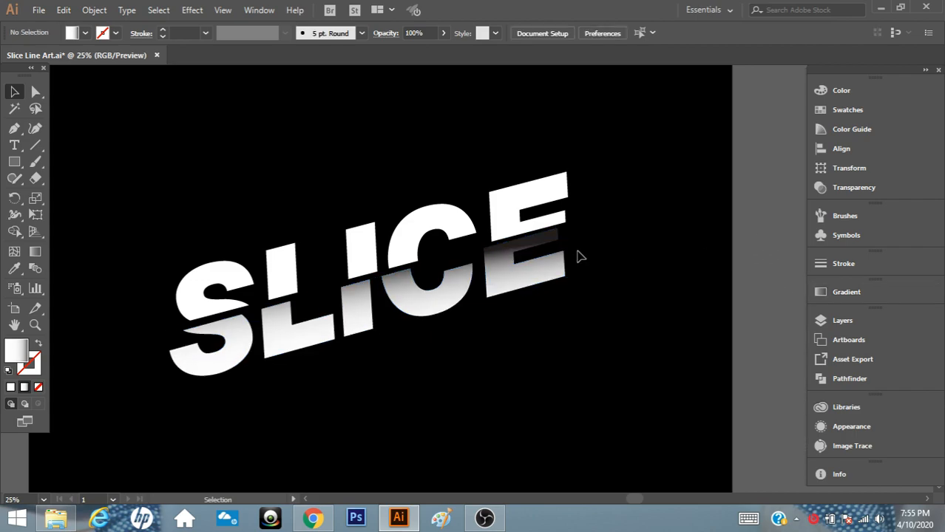
Move both halves of the SLICE lettering together slightly left and down on the artboard.
{"action": "left_click", "coordinate": [35, 324]}
{"action": "left_click", "coordinate": [454, 279], "text": "alt"}
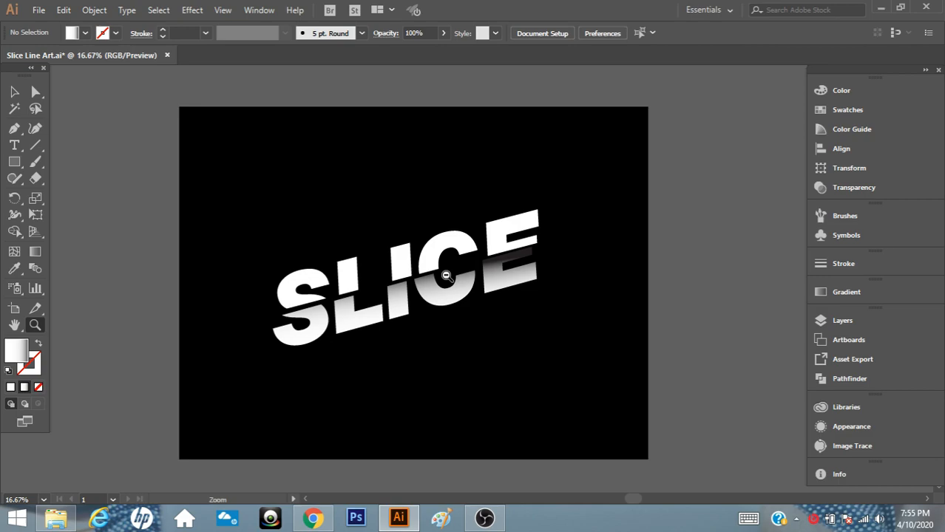
{"action": "left_click", "coordinate": [471, 288], "text": "alt"}
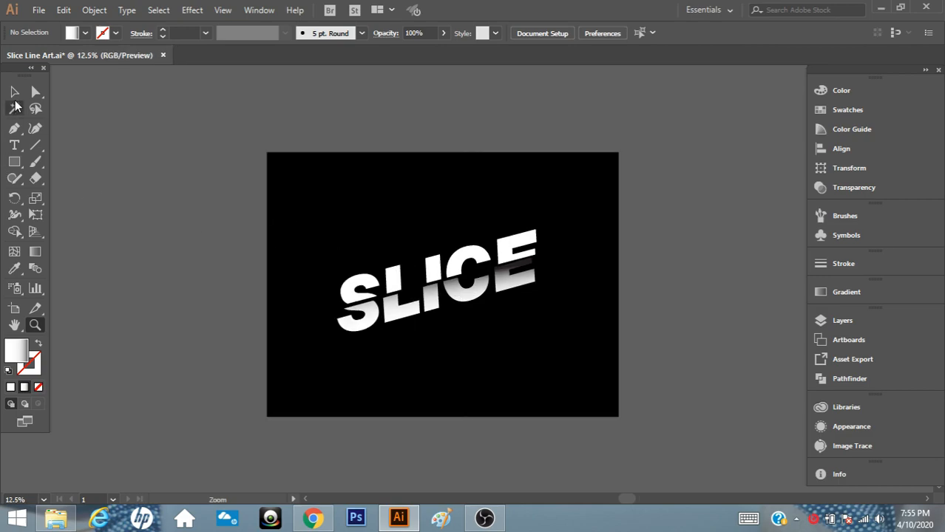
{"action": "left_click", "coordinate": [14, 92]}
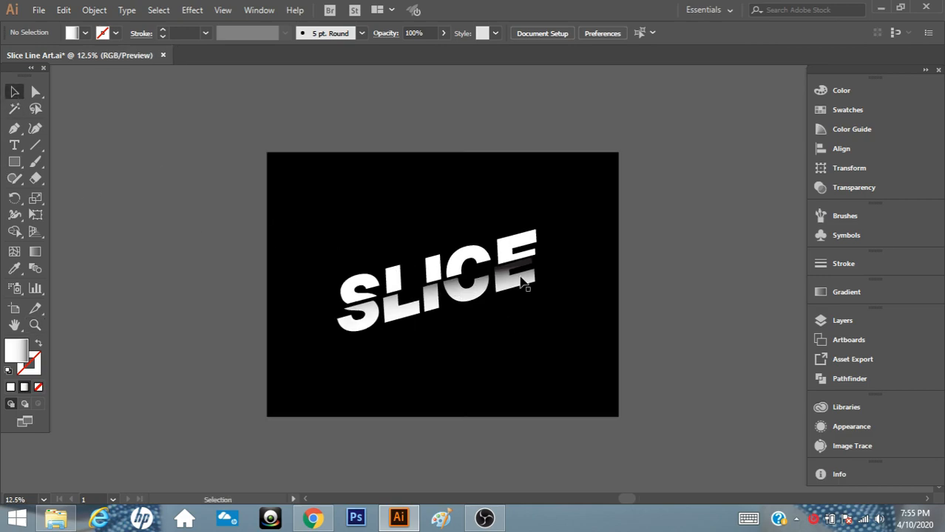
{"action": "left_click", "coordinate": [522, 281]}
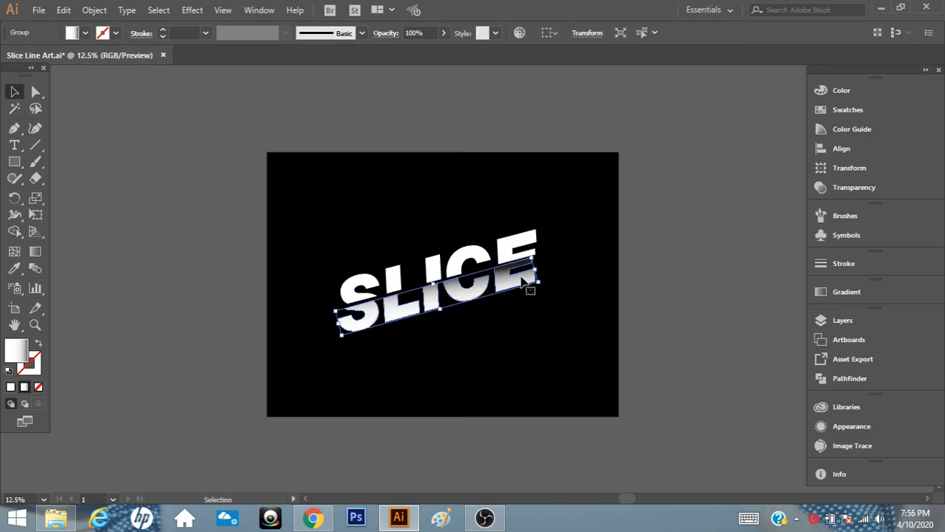
{"action": "left_click", "coordinate": [644, 293]}
{"action": "left_click_drag", "start_coordinate": [570, 223], "coordinate": [330, 374]}
{"action": "left_click_drag", "start_coordinate": [471, 296], "coordinate": [463, 298]}
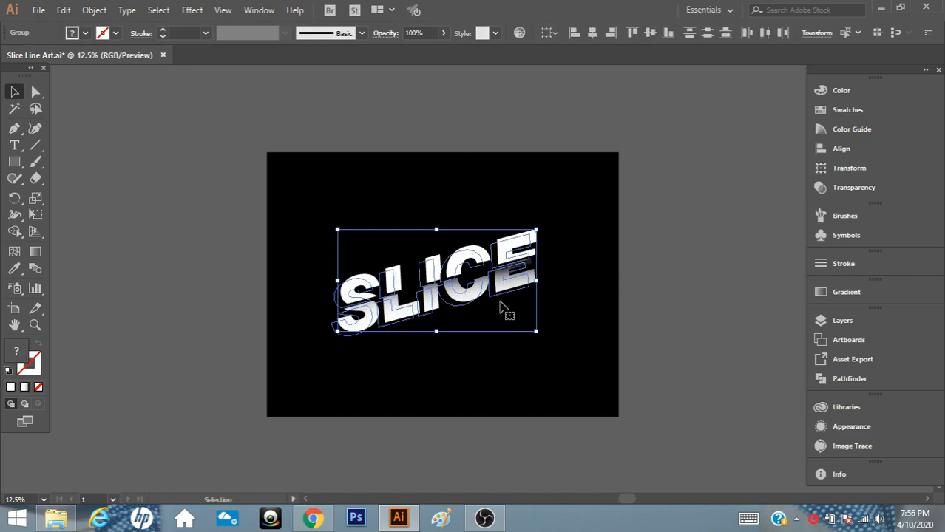
{"action": "left_click", "coordinate": [582, 303]}
{"action": "left_click_drag", "start_coordinate": [569, 225], "coordinate": [353, 362]}
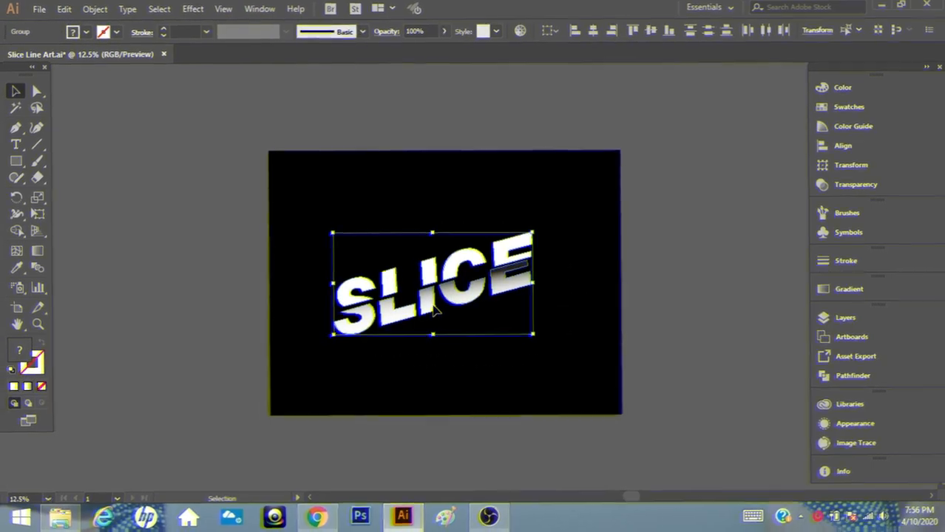